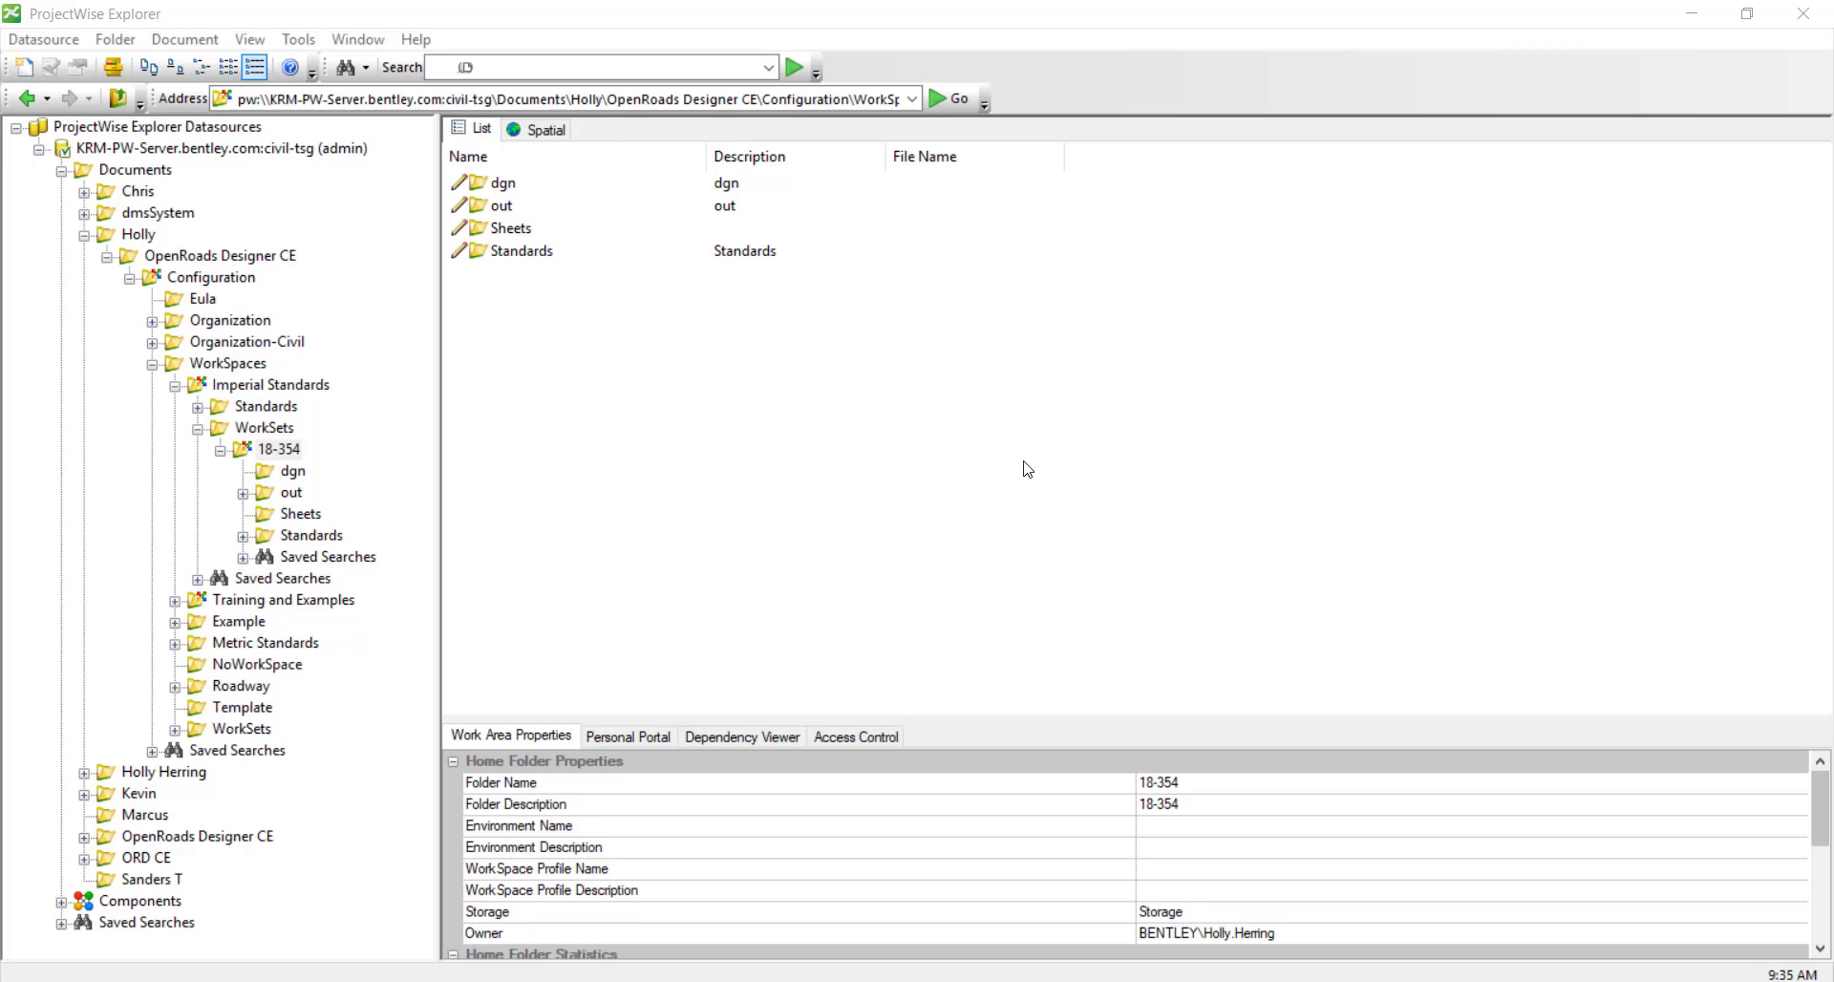
Assign the ORD_CE_Configuration_Root configuration block to the Predefined workspace level of the Configuration work area.
left_click(1027, 469)
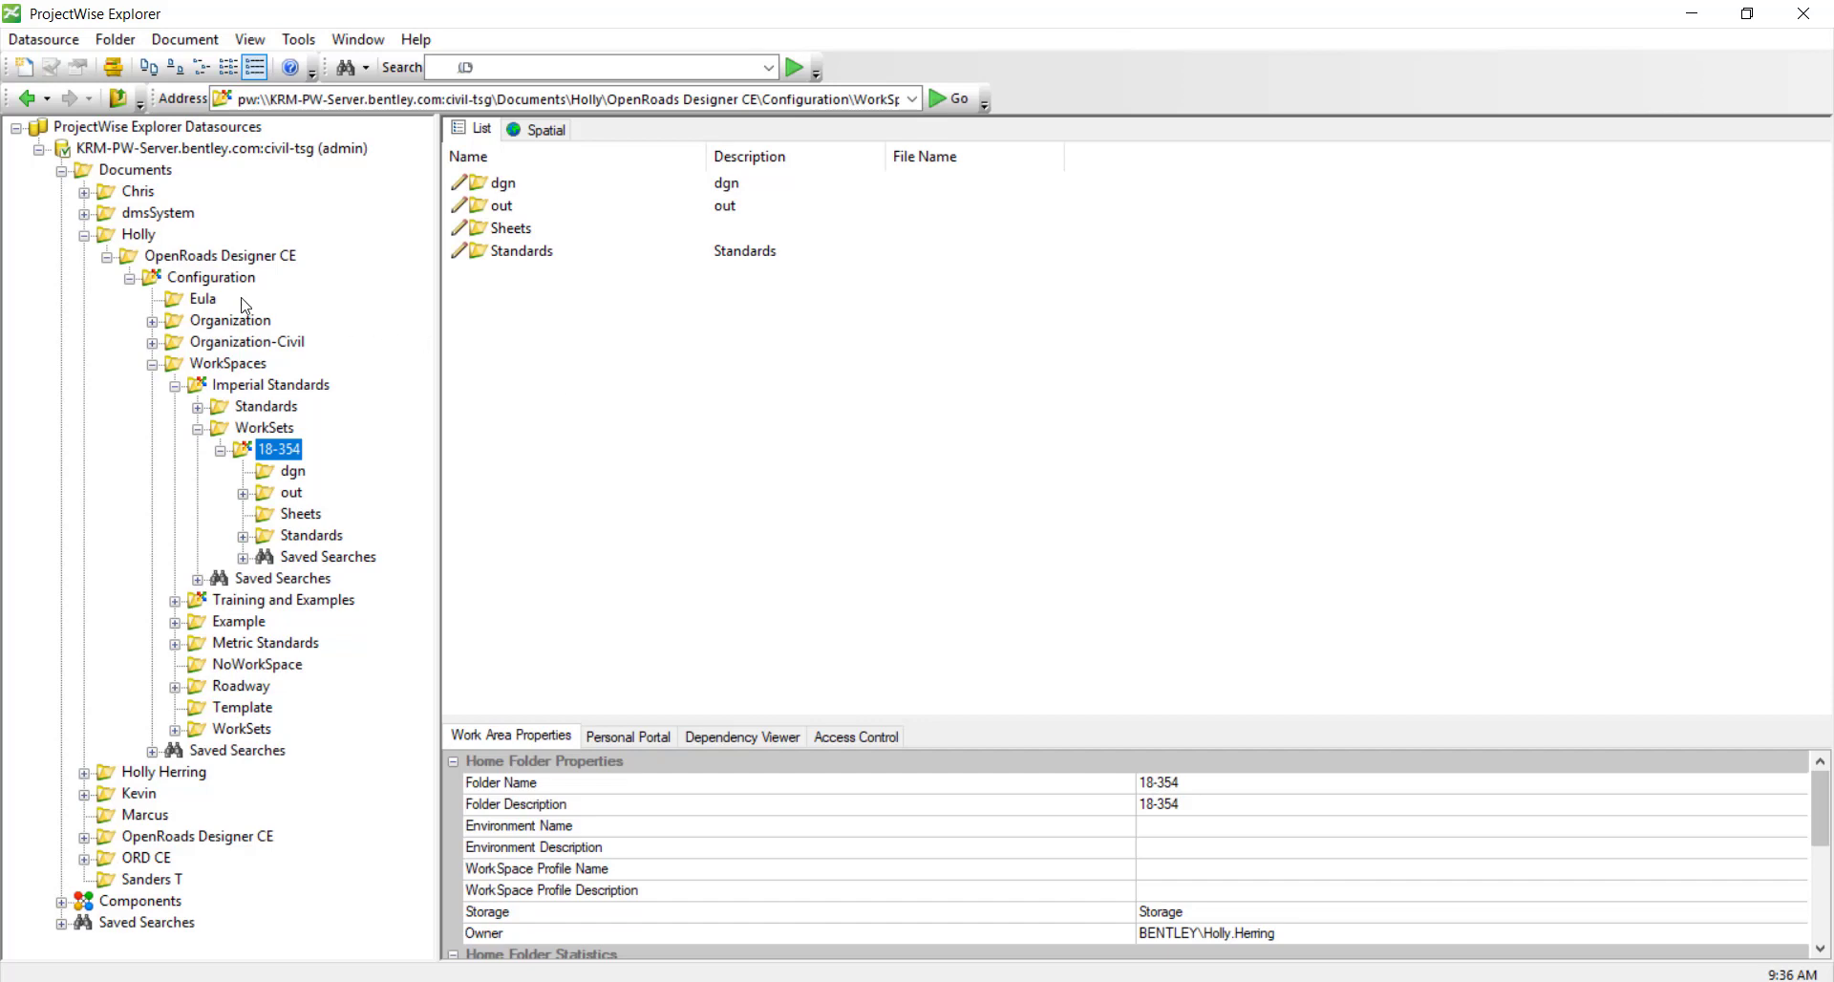
left_click(210, 278)
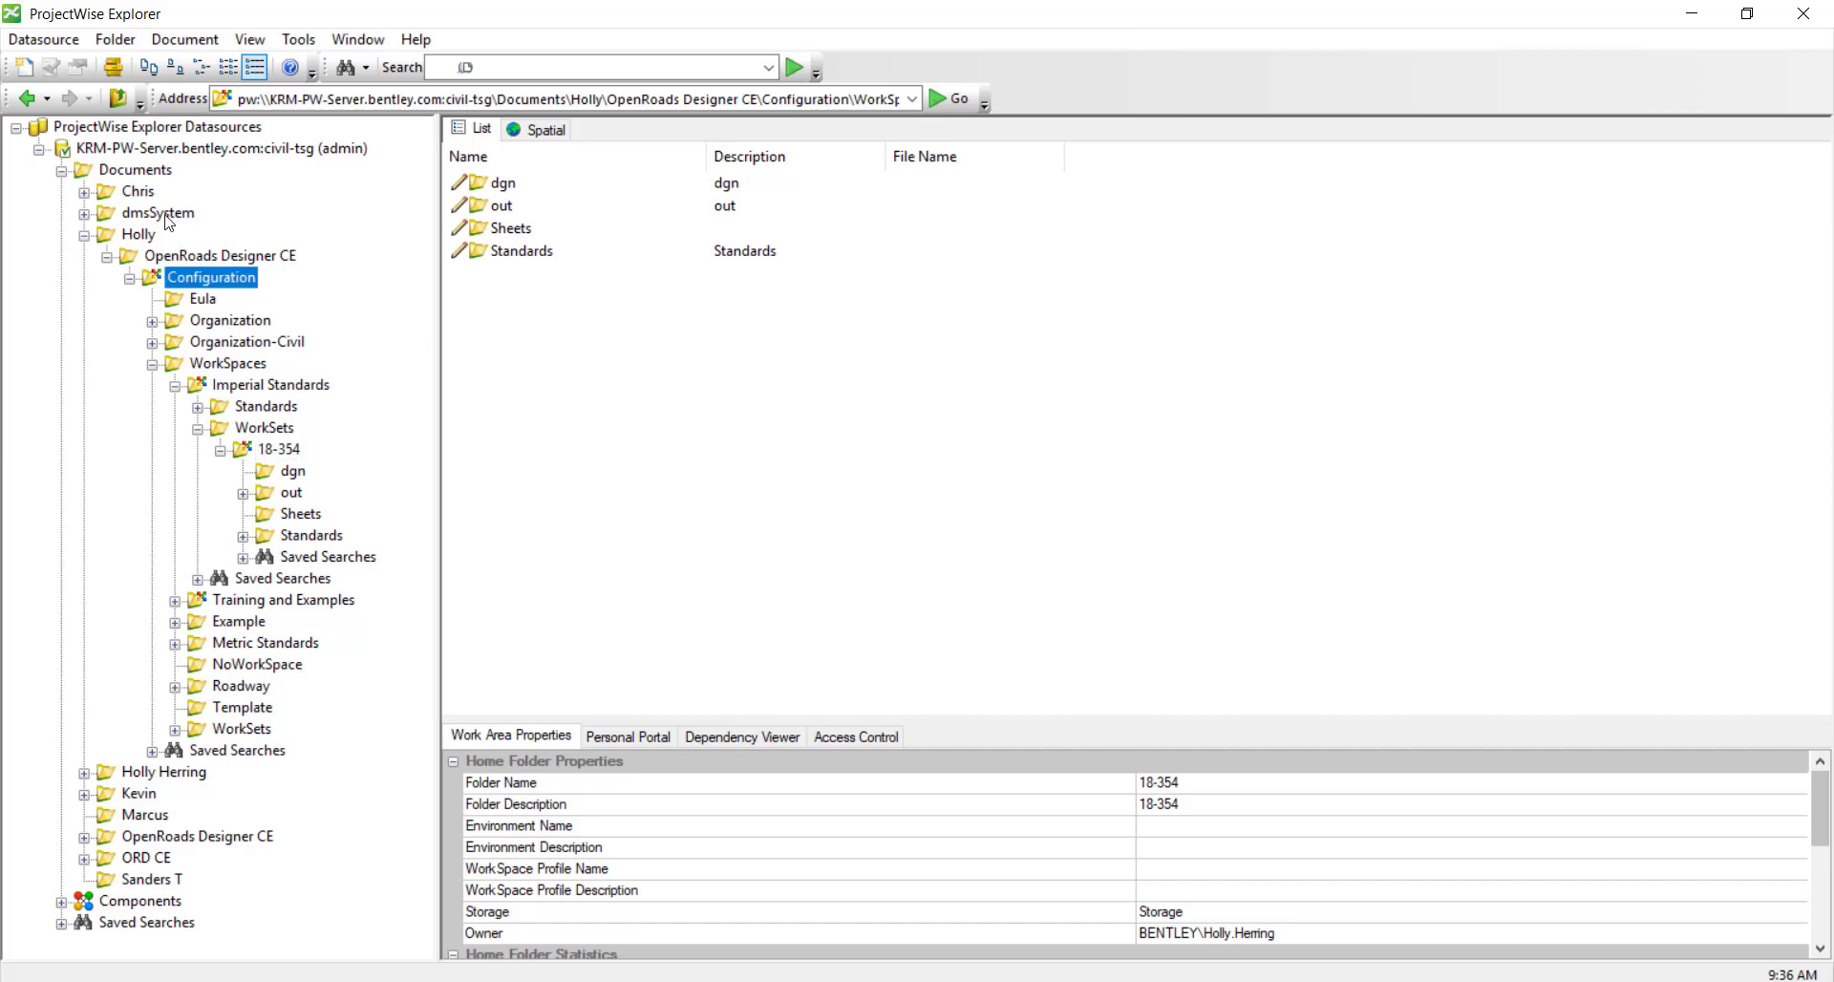
right_click(187, 277)
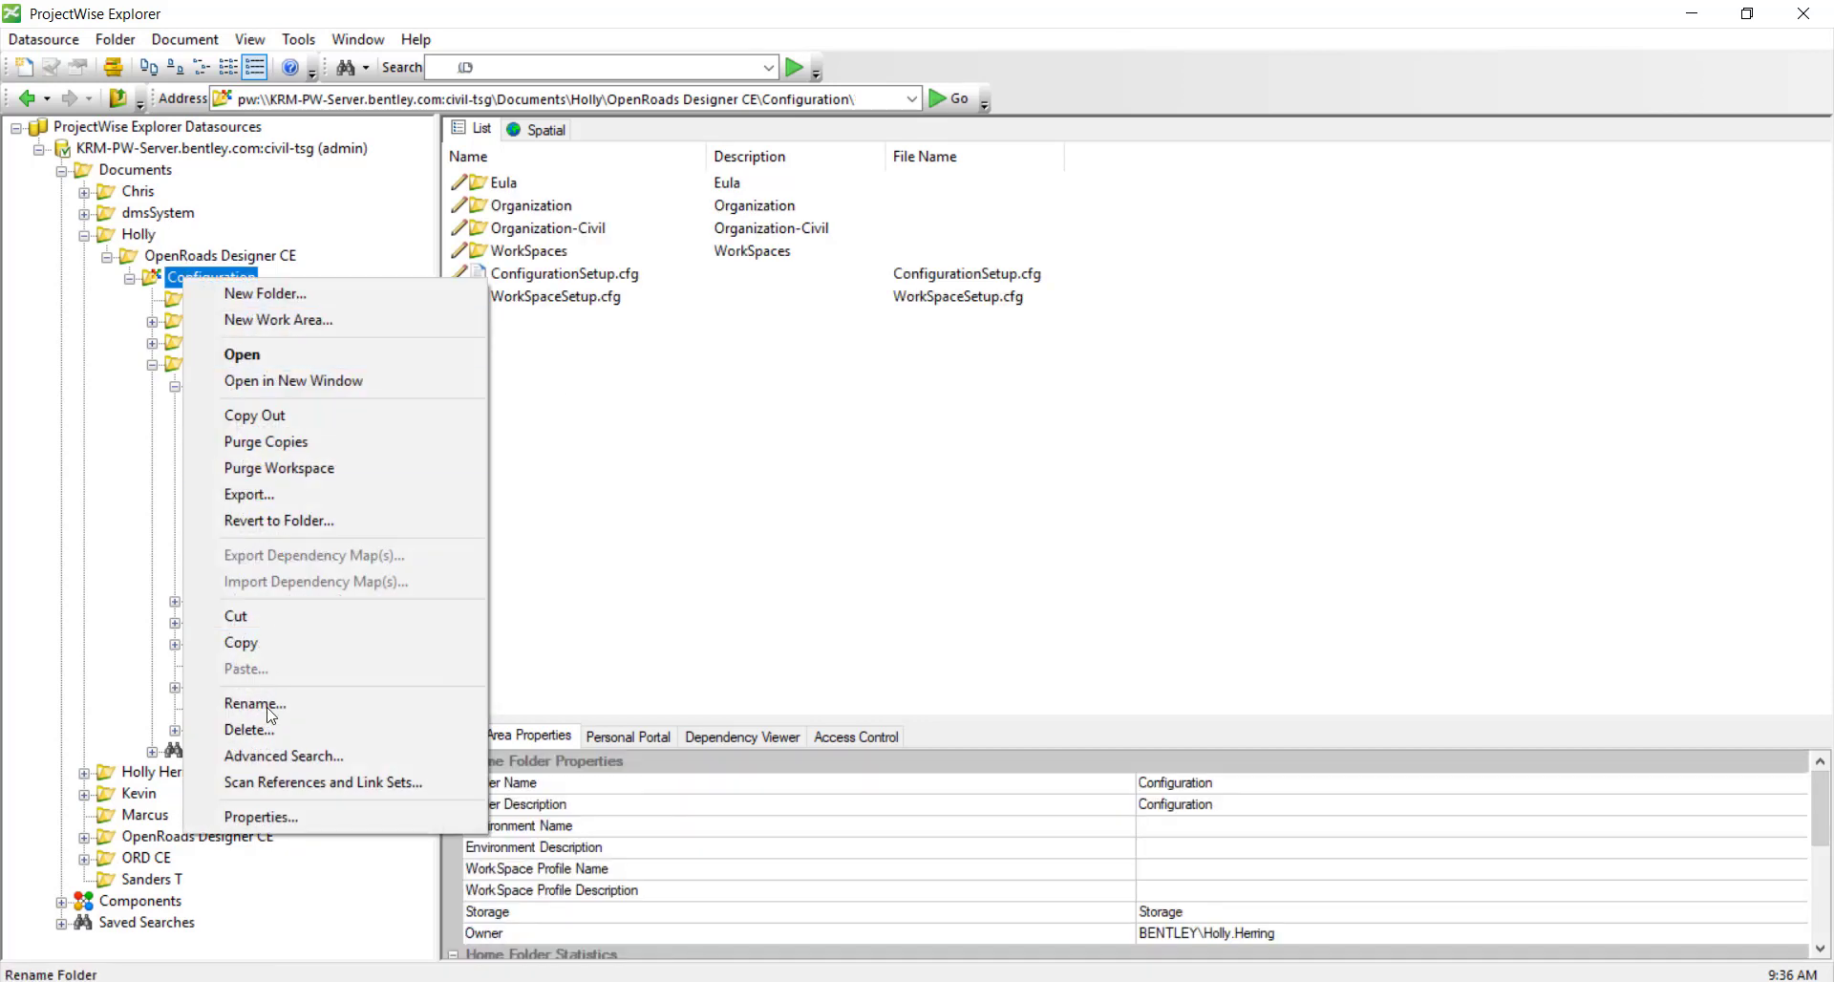
left_click(277, 815)
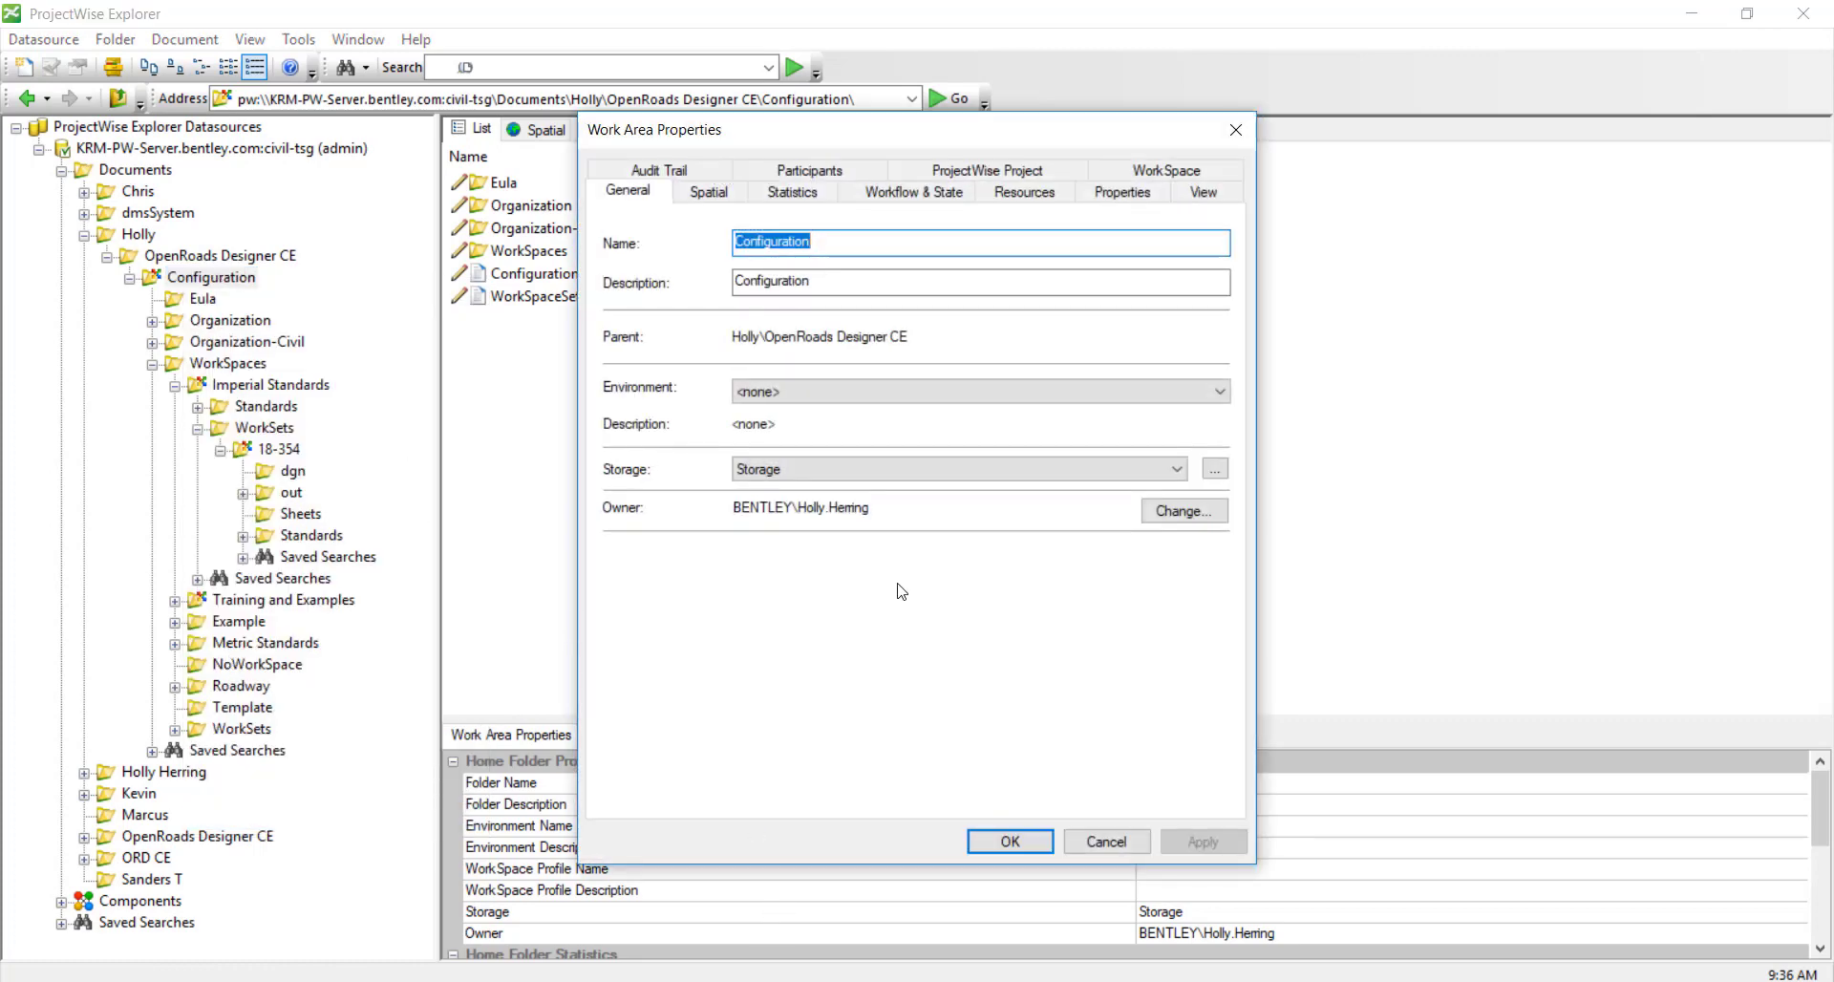
left_click(1151, 182)
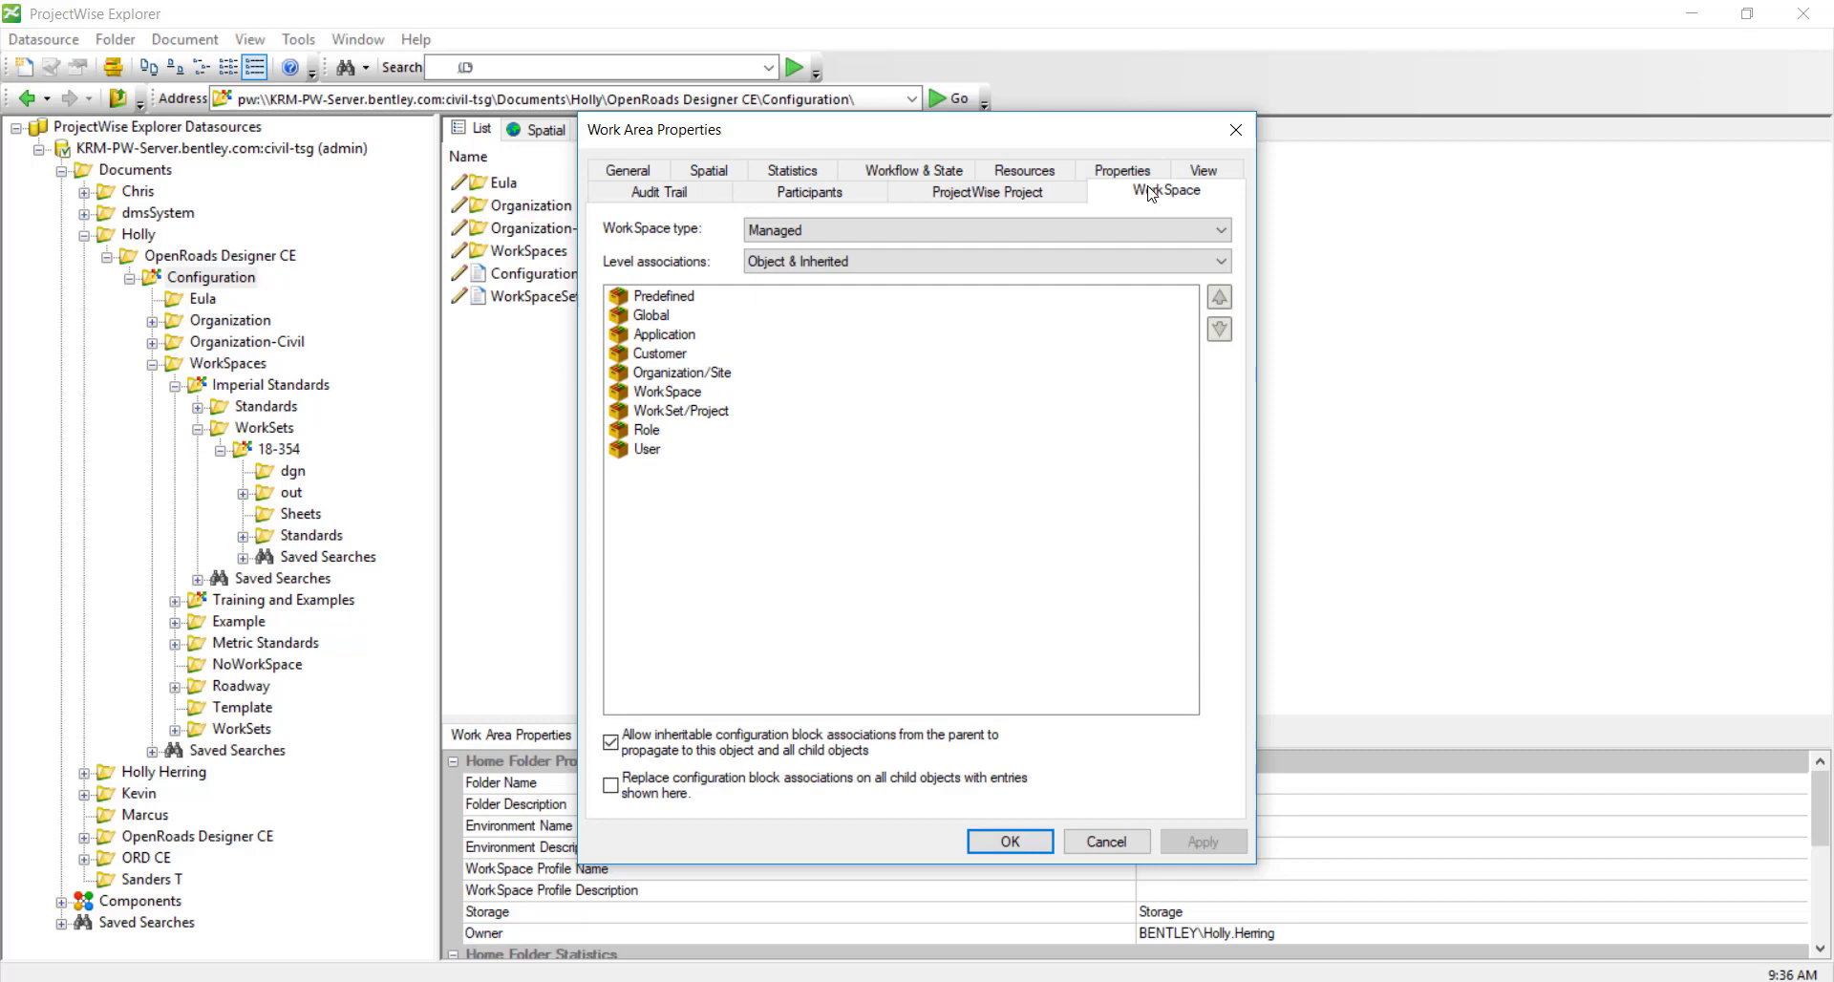
left_click(653, 298)
double_click(653, 300)
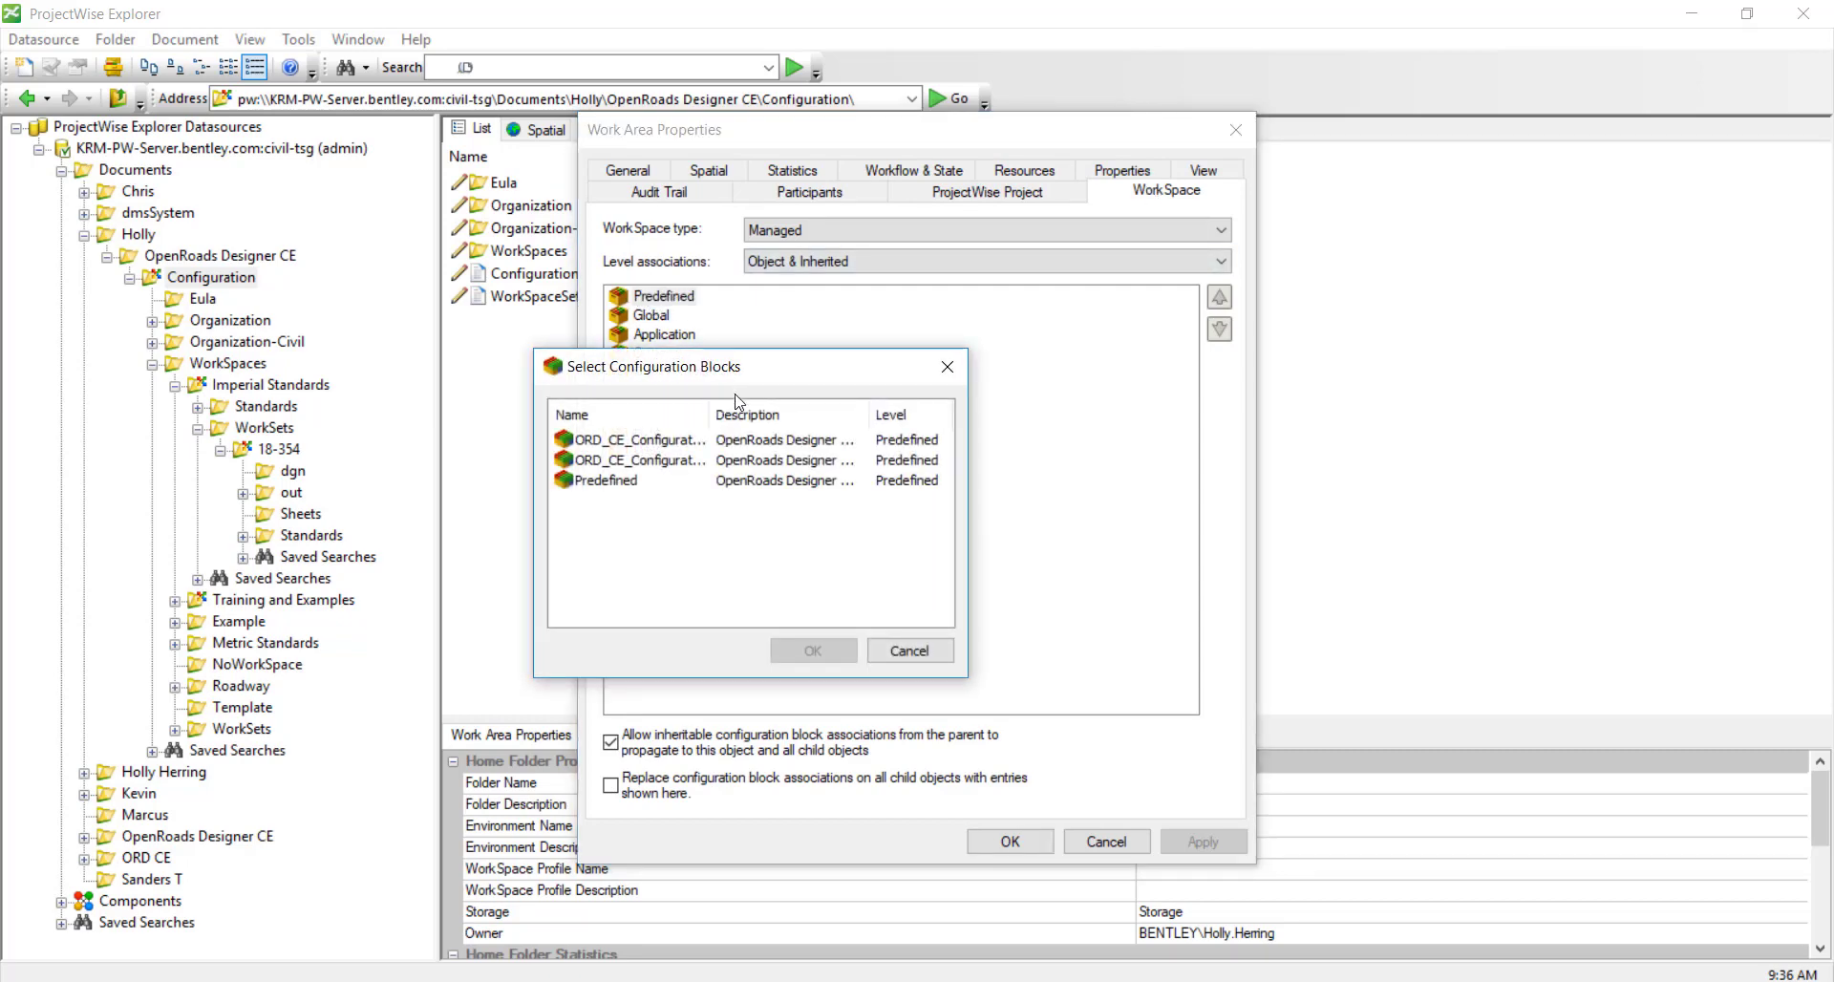
left_click_drag(710, 413, 798, 413)
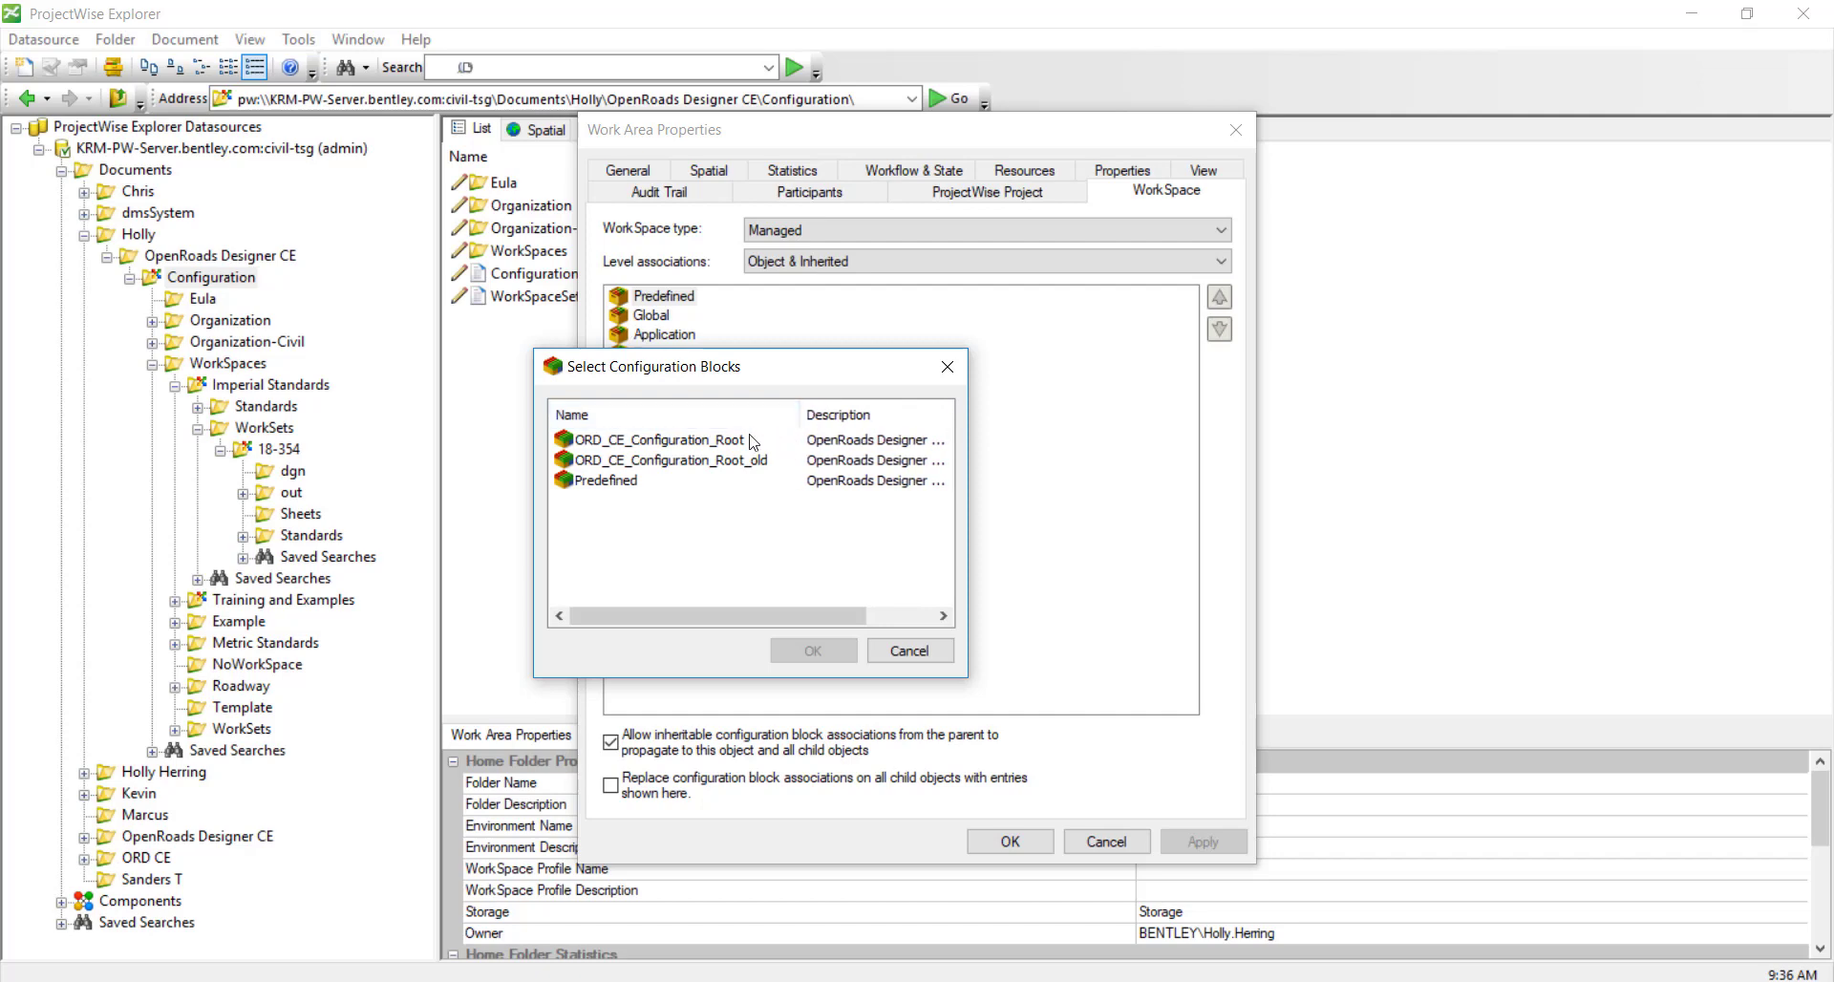
left_click(698, 445)
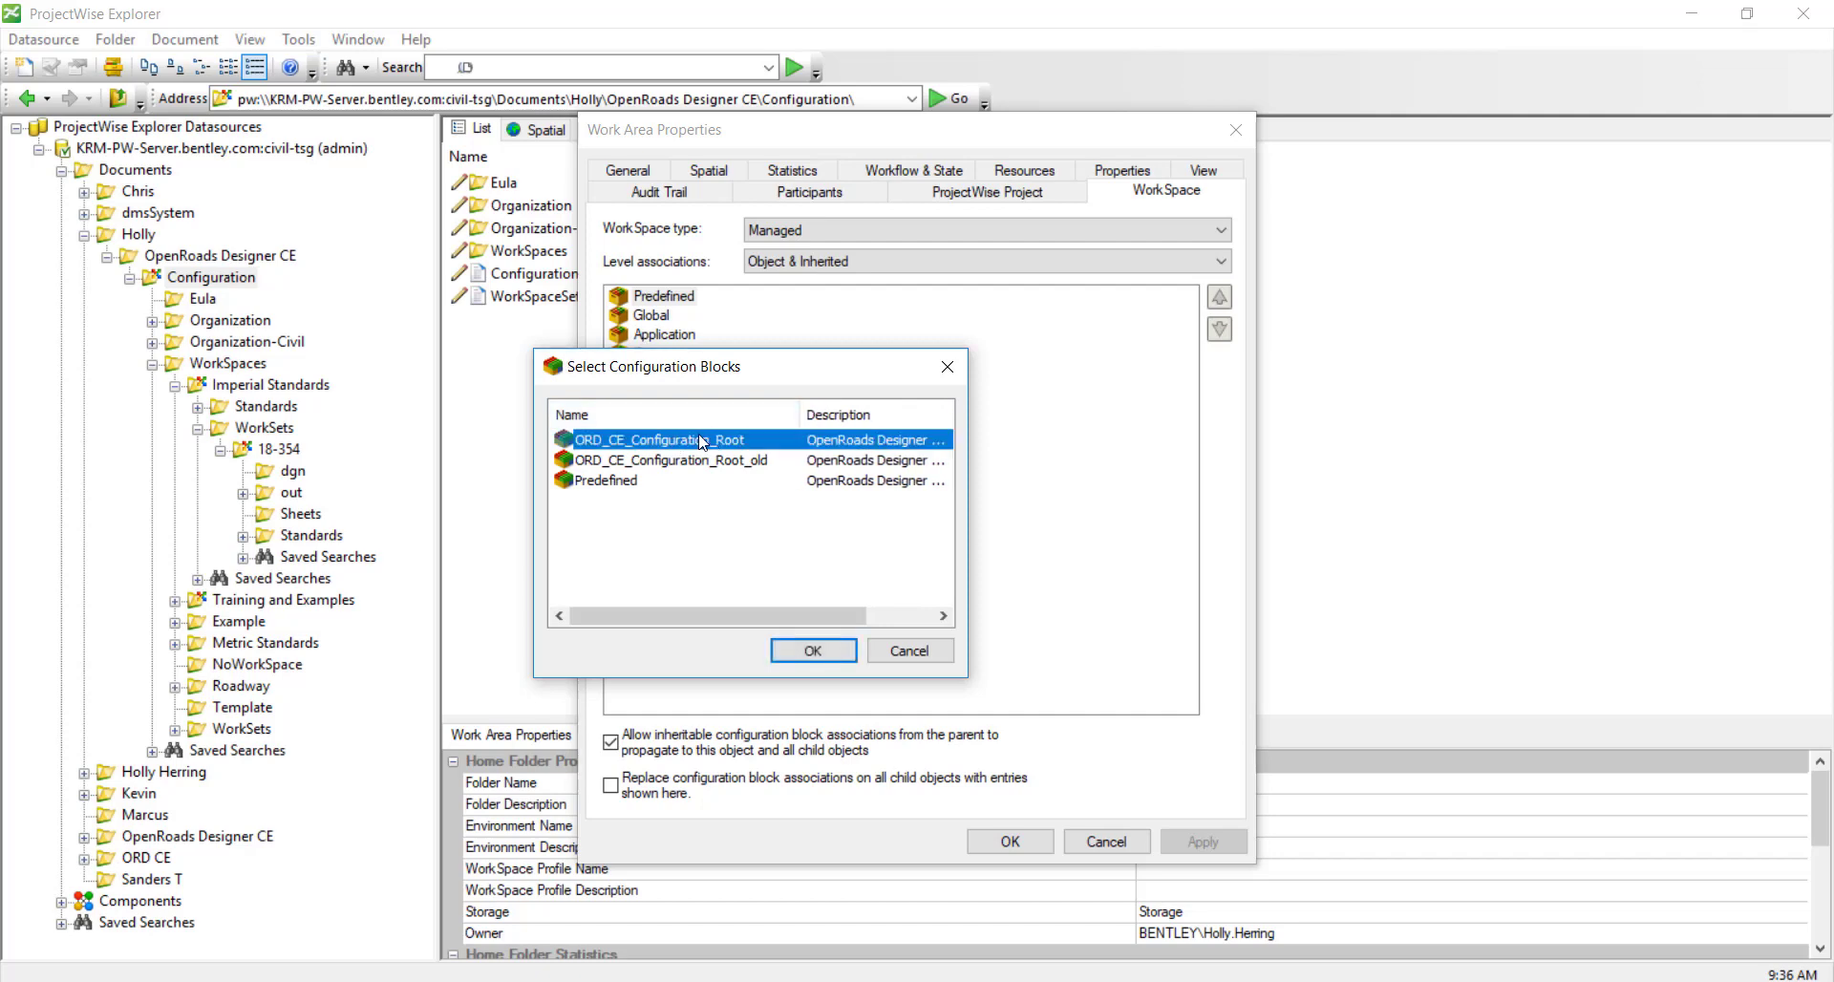
left_click(813, 650)
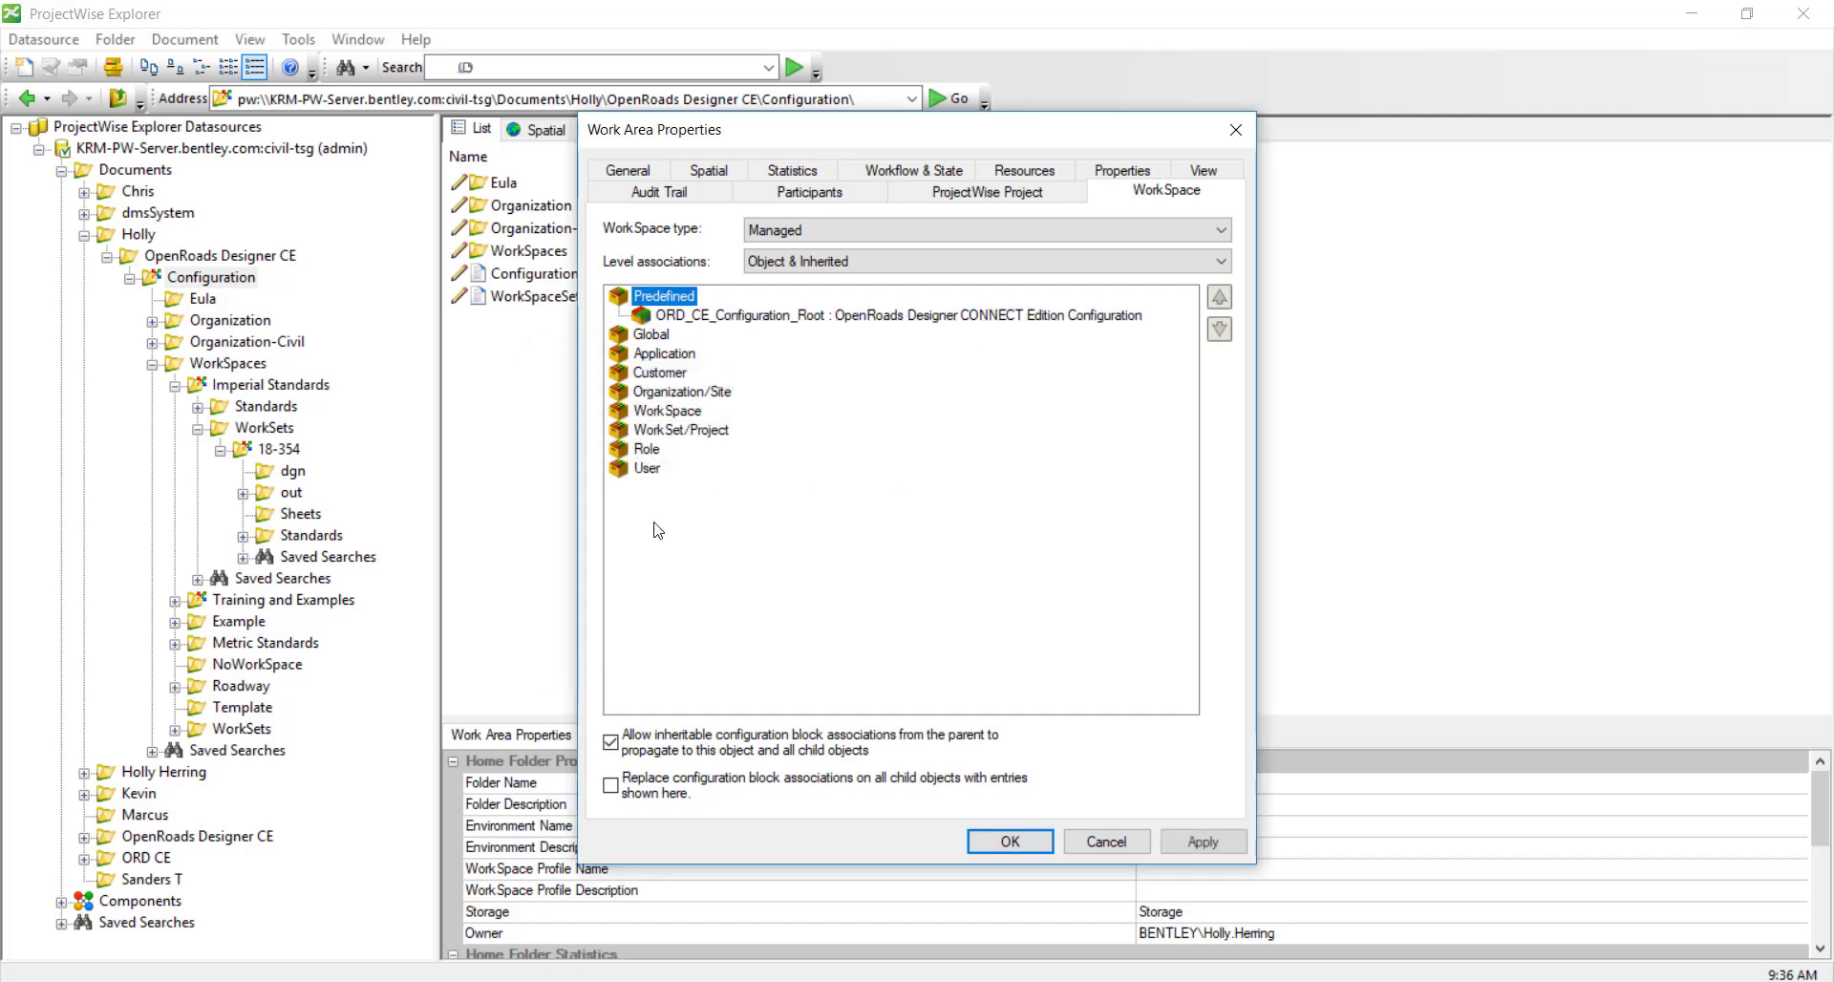
Assign the Dynamic WorkSpaceName configuration block to the WorkSpace level.
double_click(672, 412)
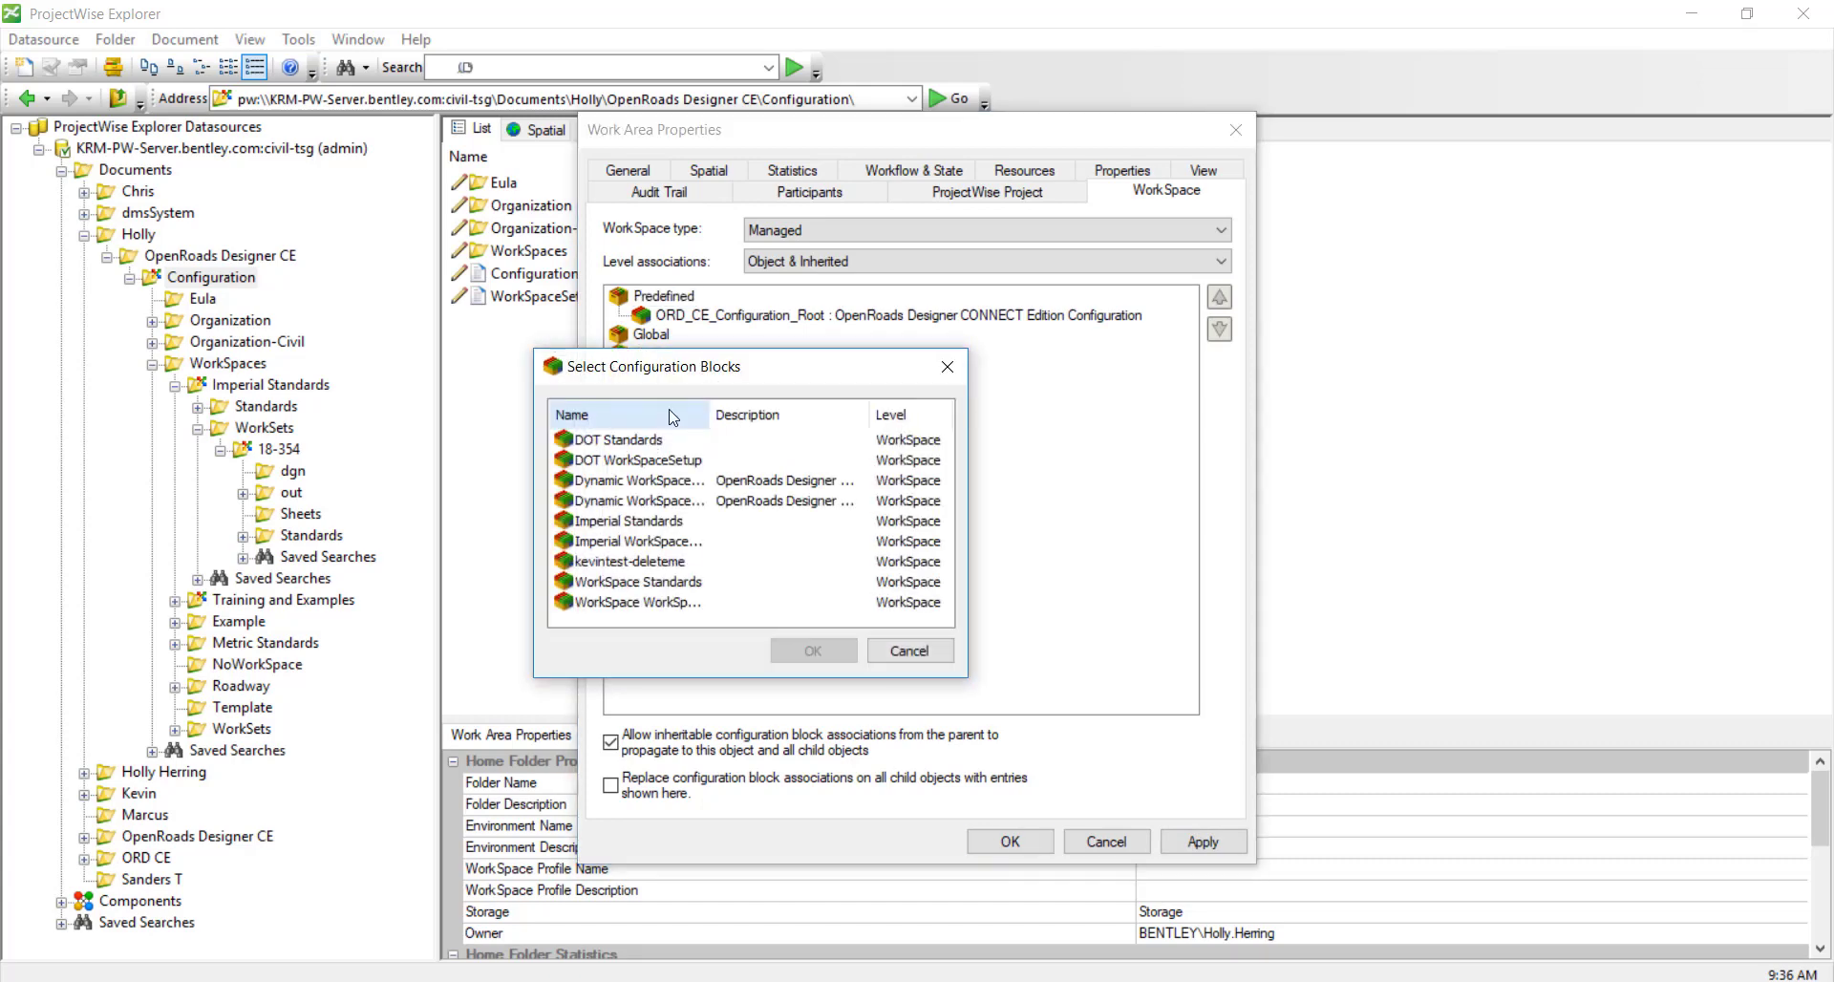
double_click(709, 413)
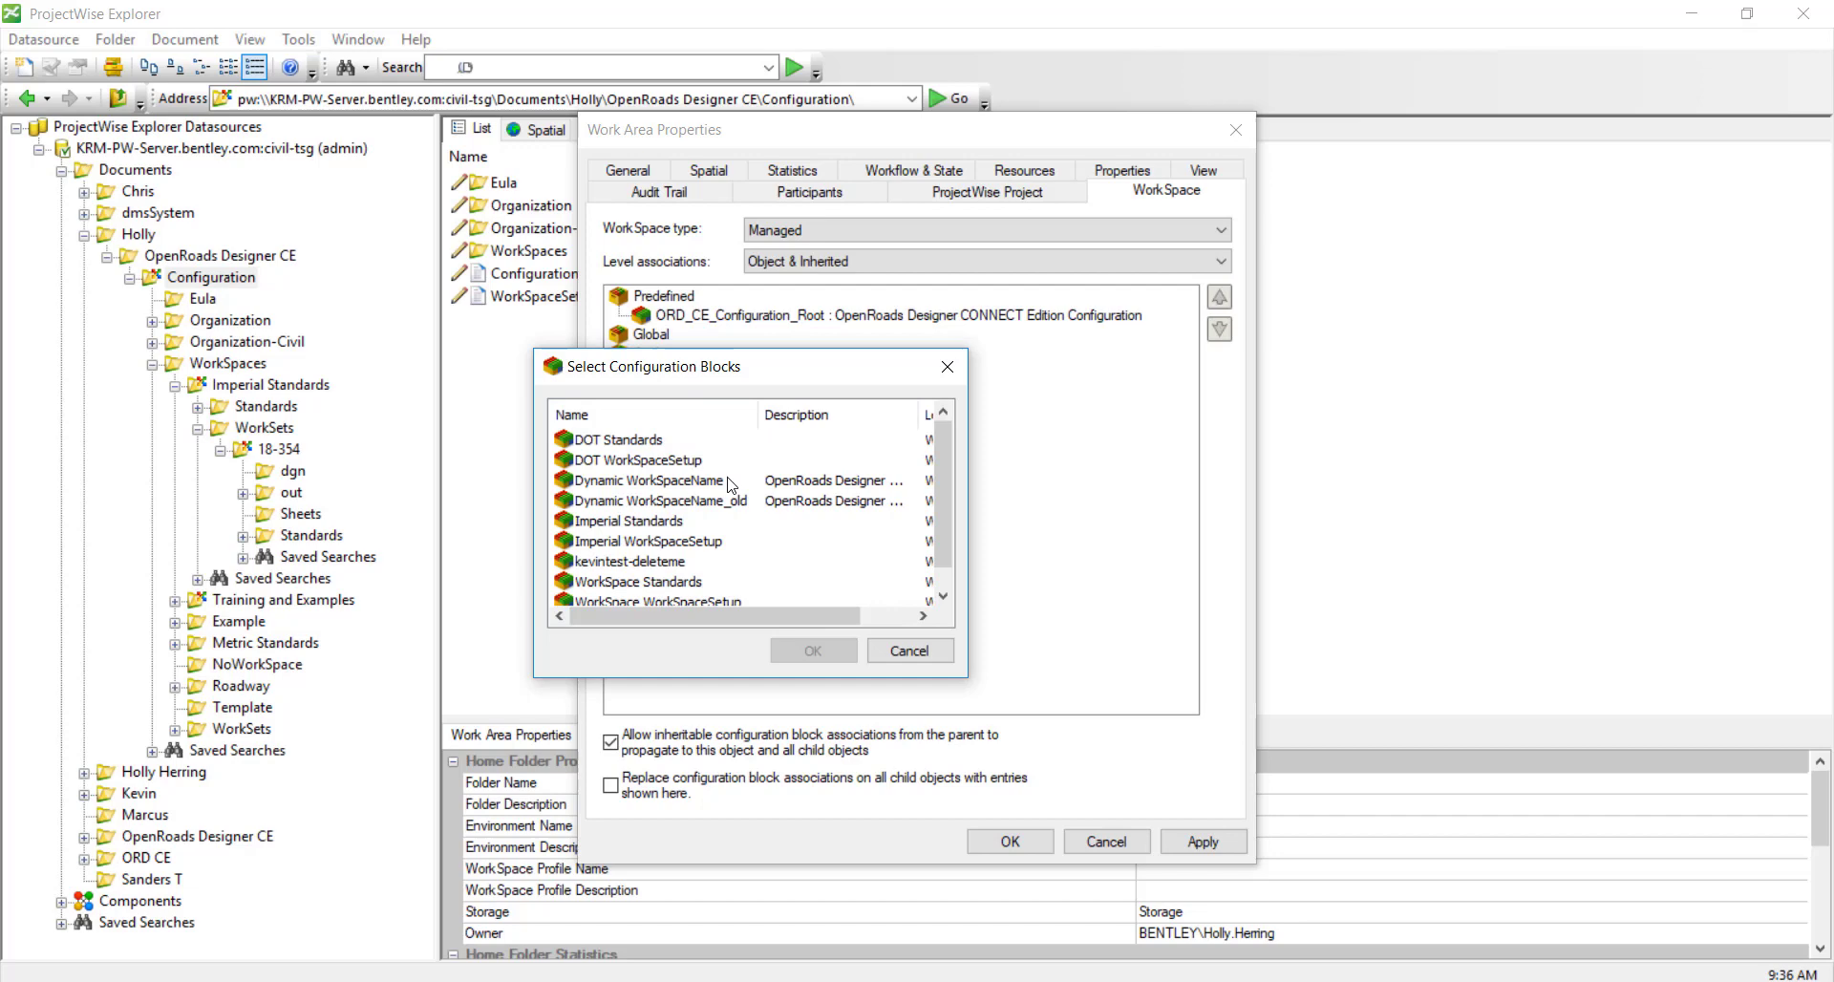
double_click(731, 481)
Assign the Dynamic WorkSetName configuration block to the WorkSet/Project level and save the work area properties.
double_click(697, 451)
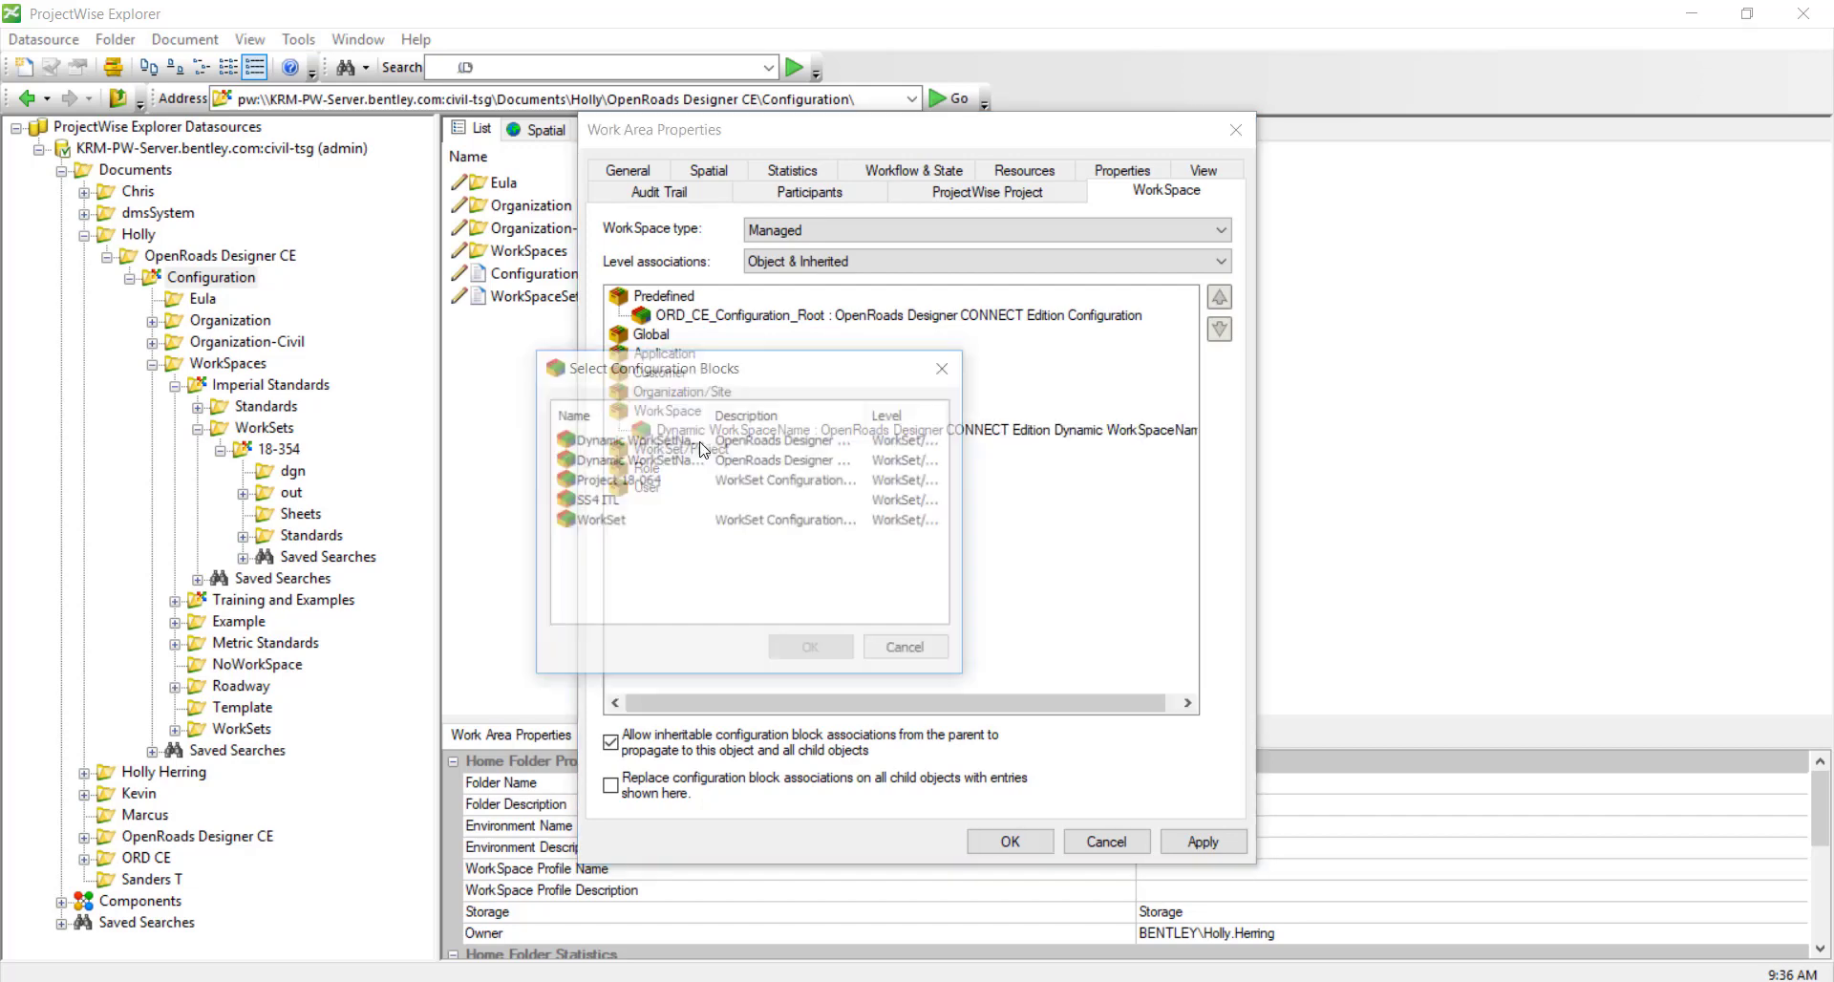
double_click(709, 414)
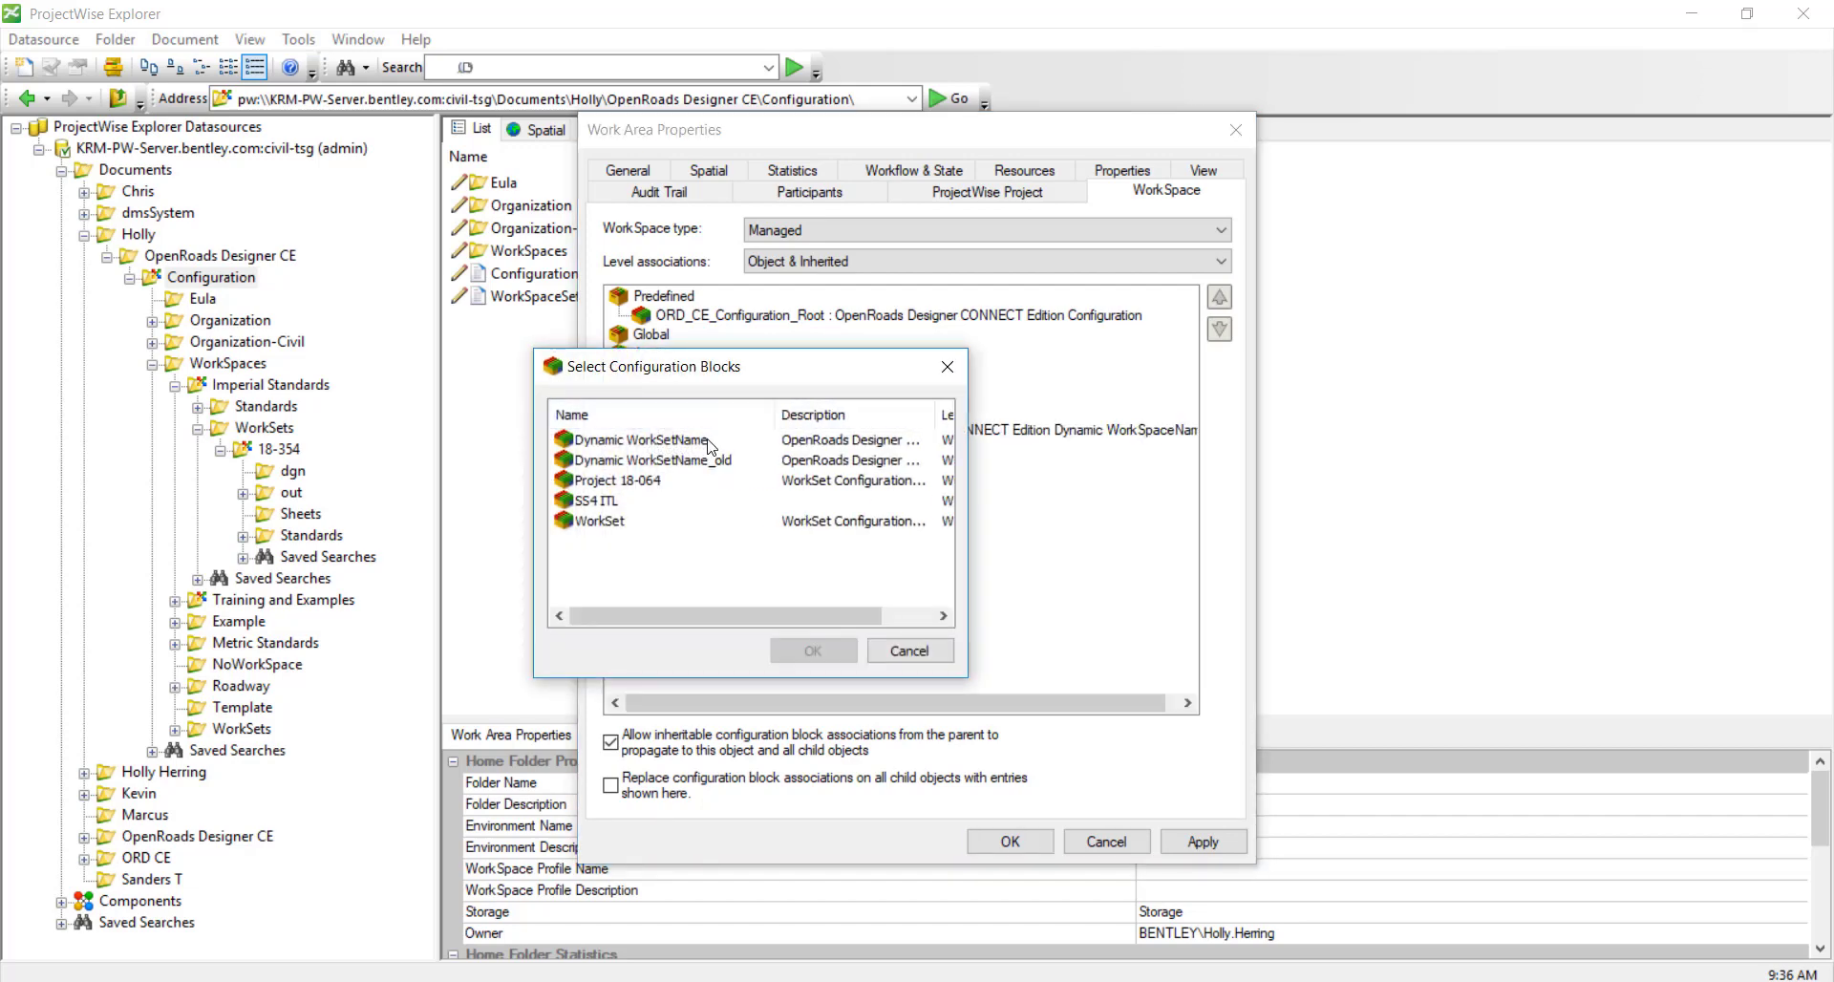
left_click(706, 443)
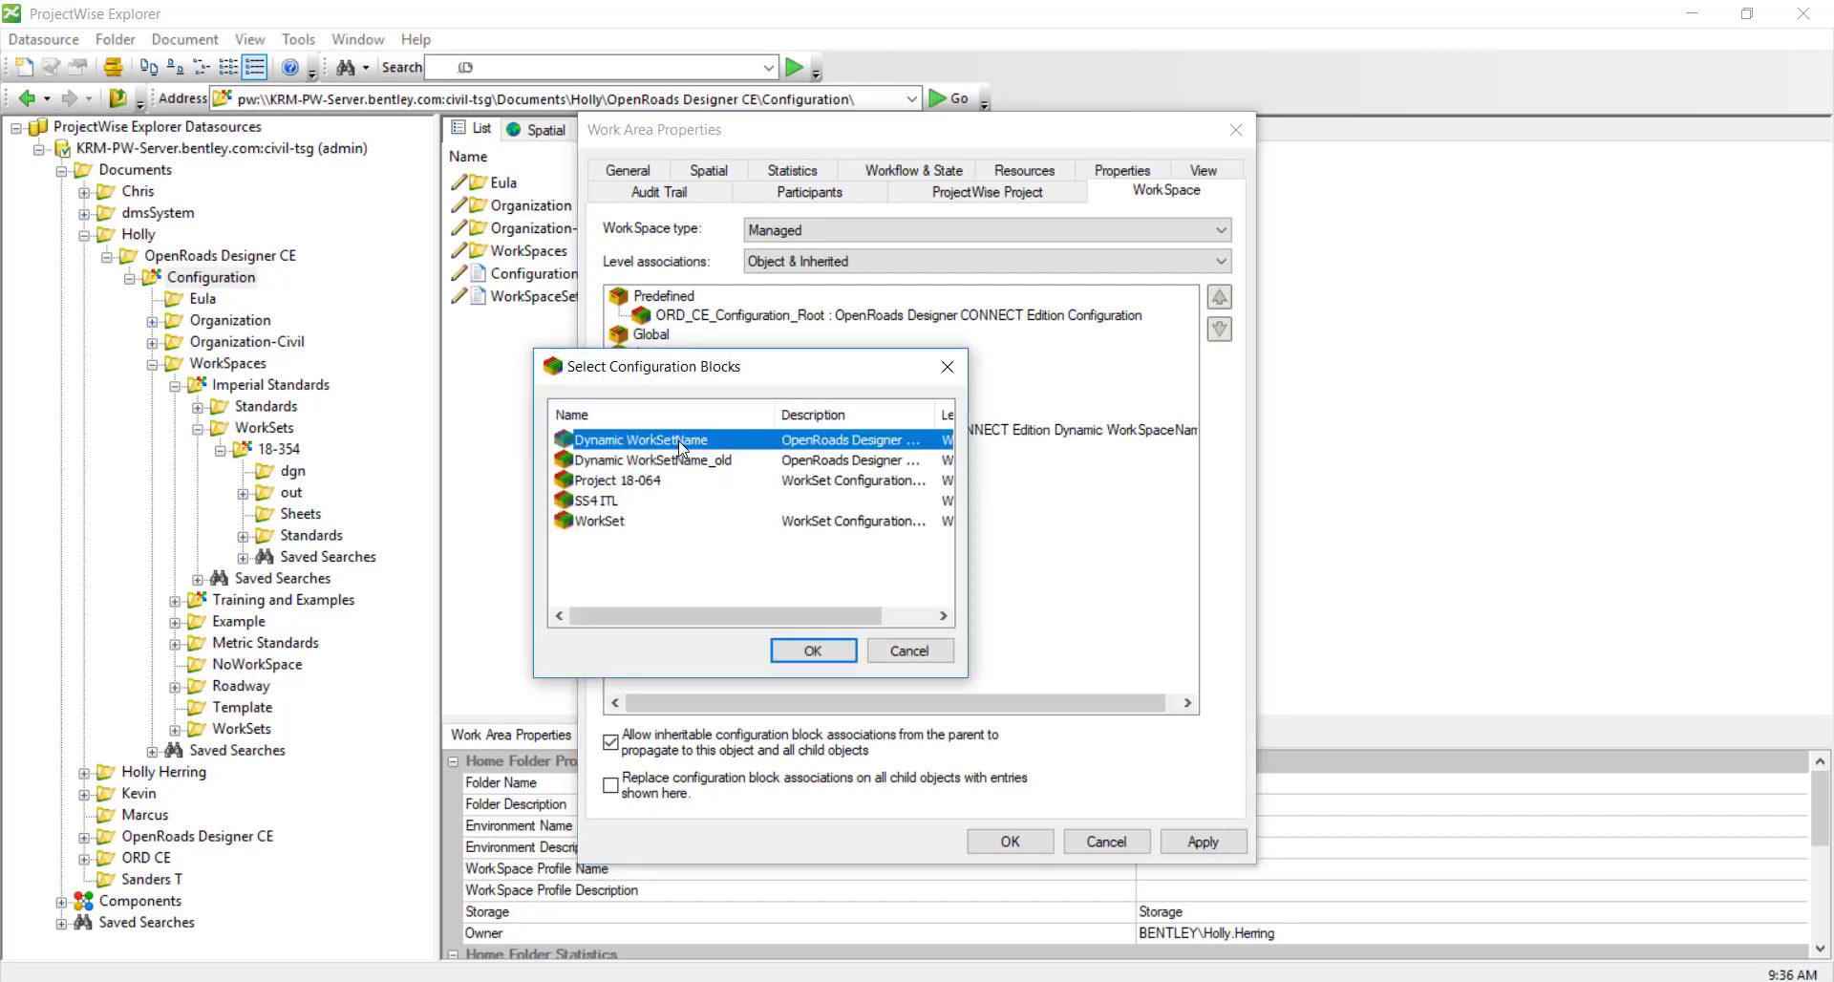
double_click(601, 445)
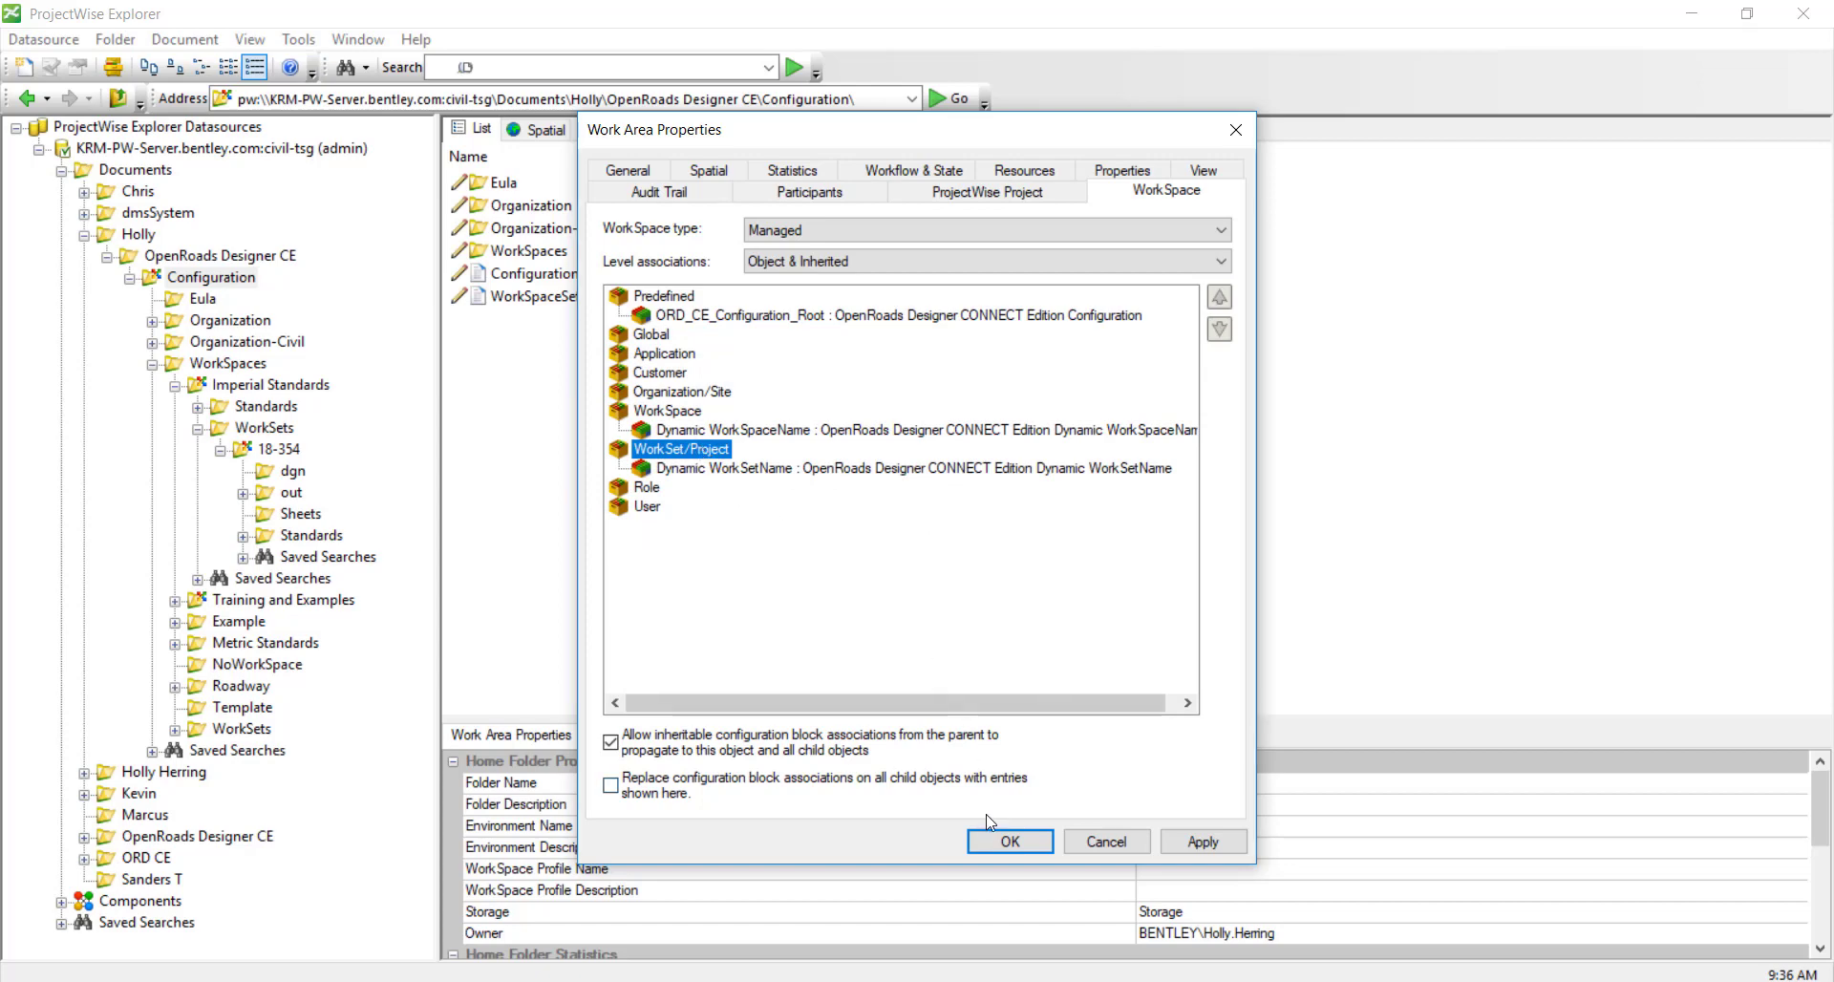
left_click(1000, 840)
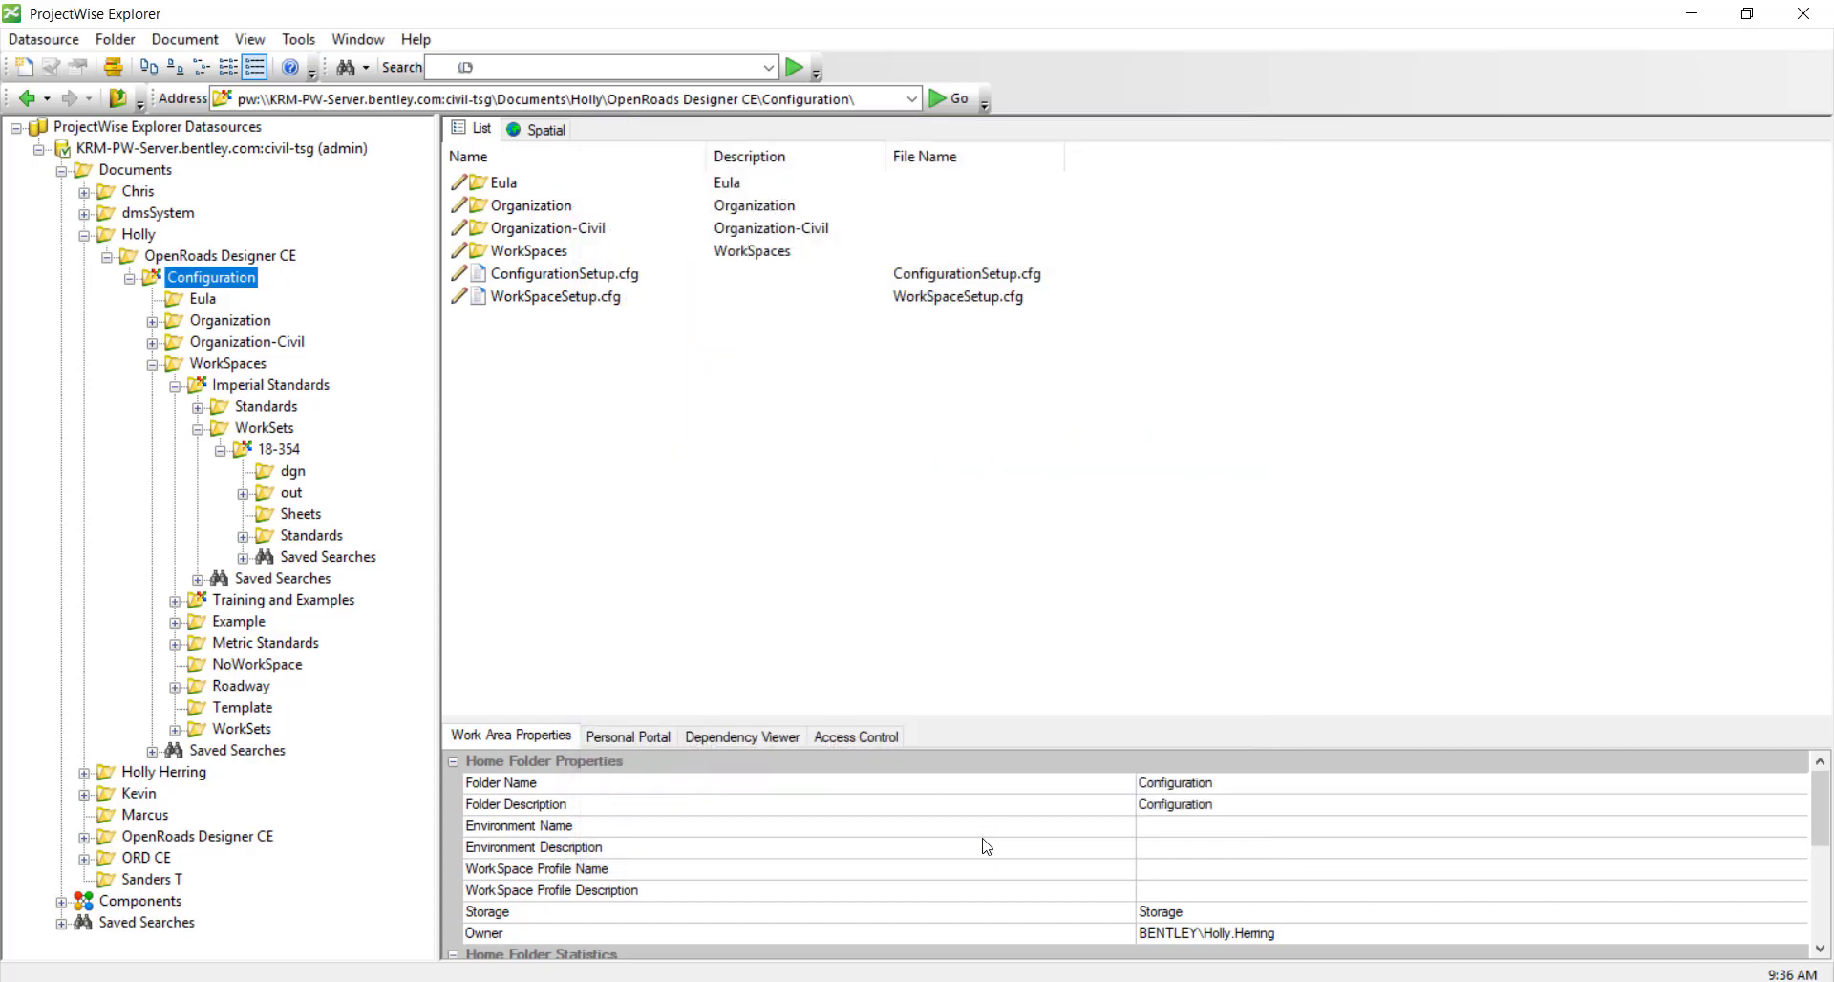
Check the inherited workspace configuration blocks in the properties of the dgn folder under WorkSet 18-354.
right_click(288, 470)
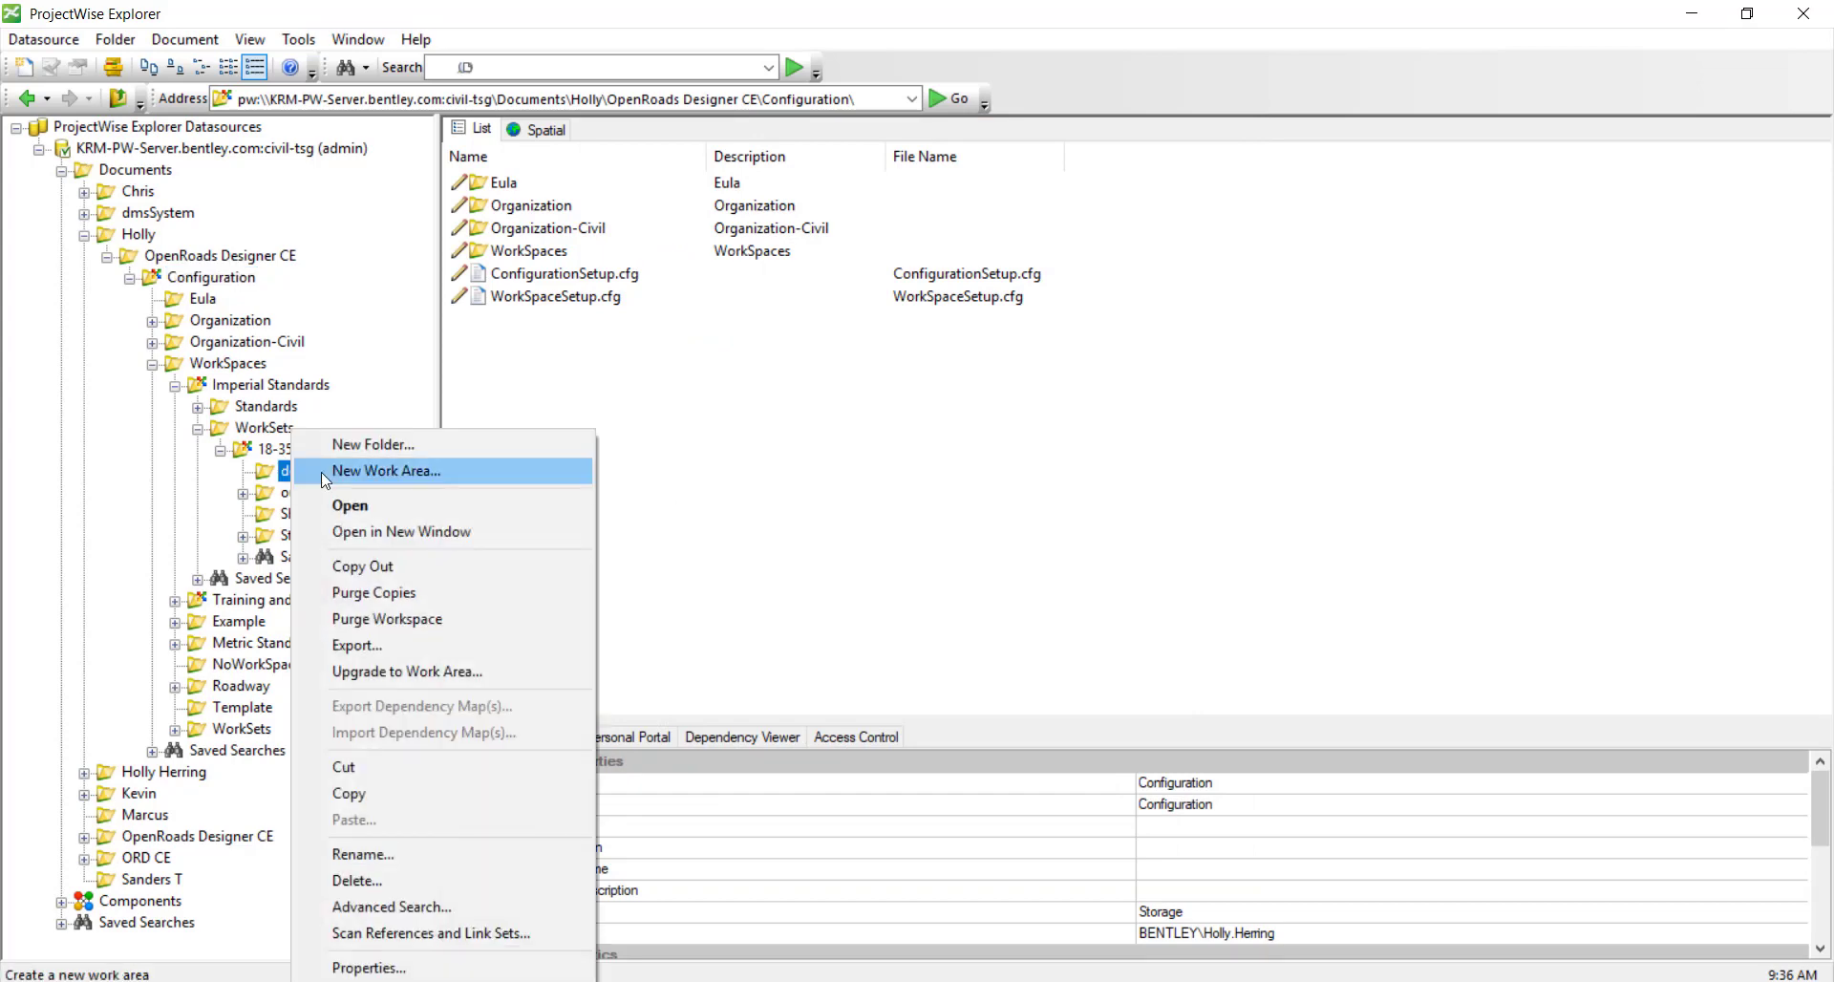
left_click(450, 967)
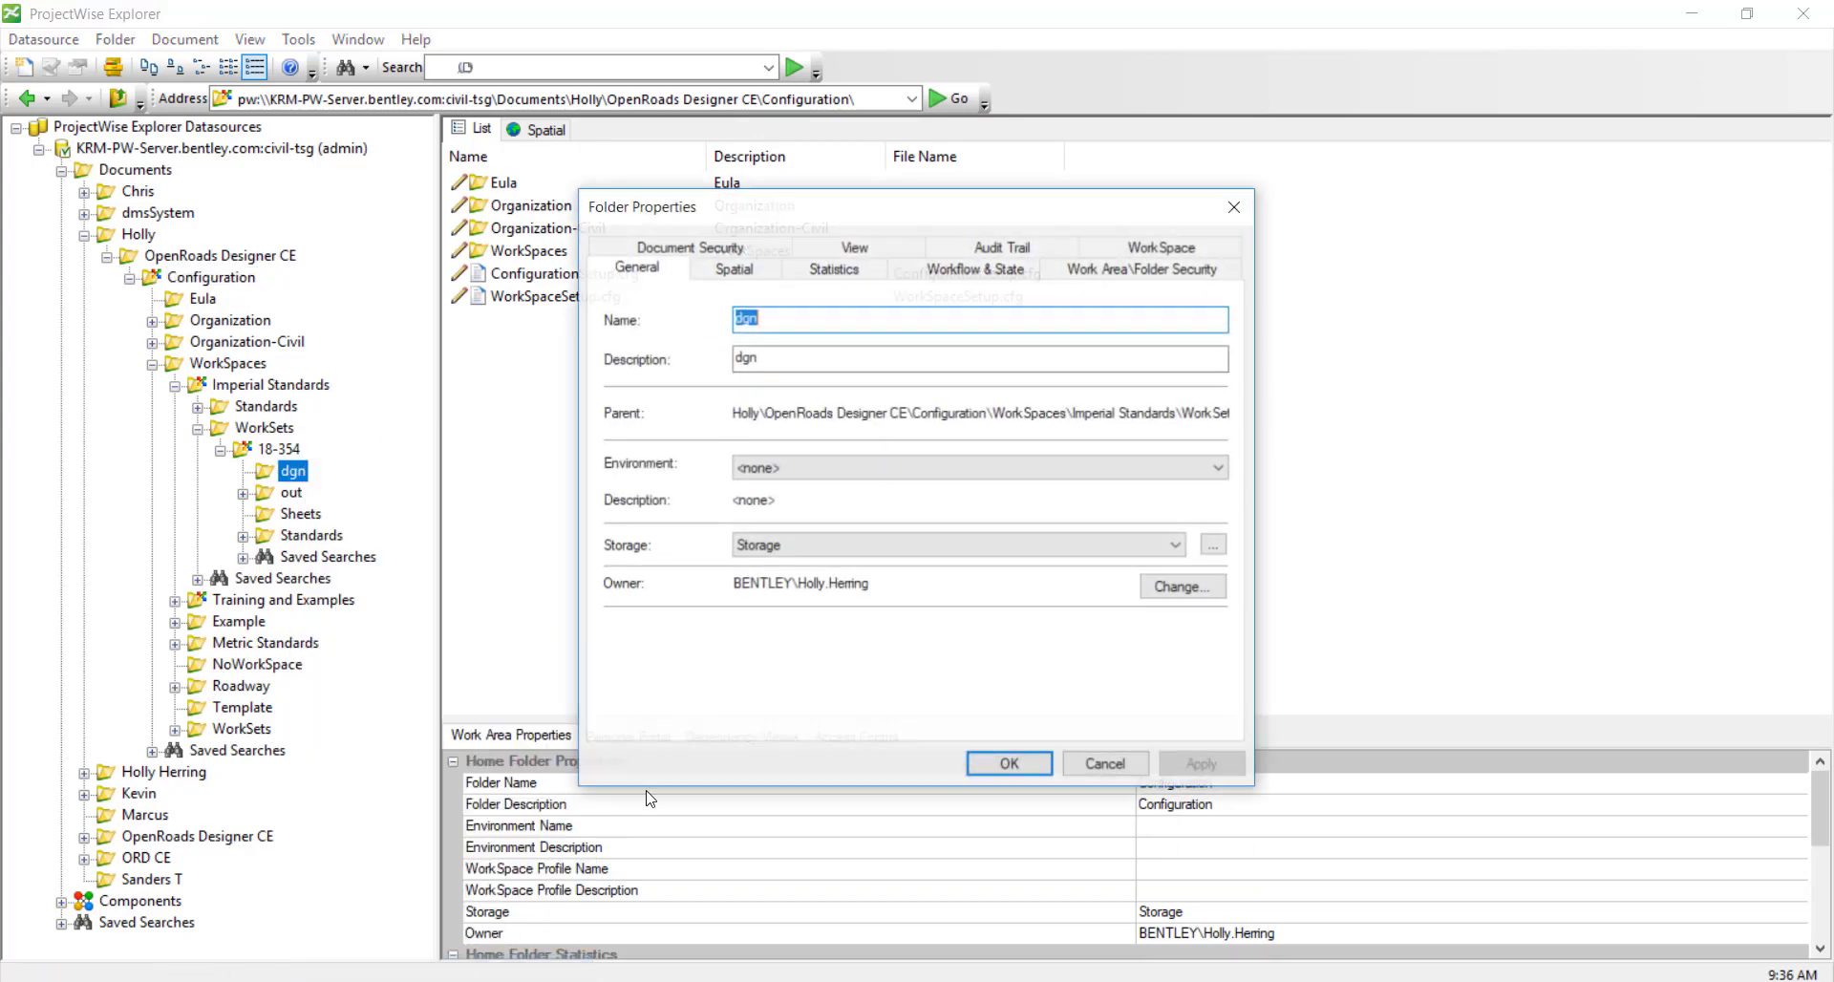
left_click(1128, 250)
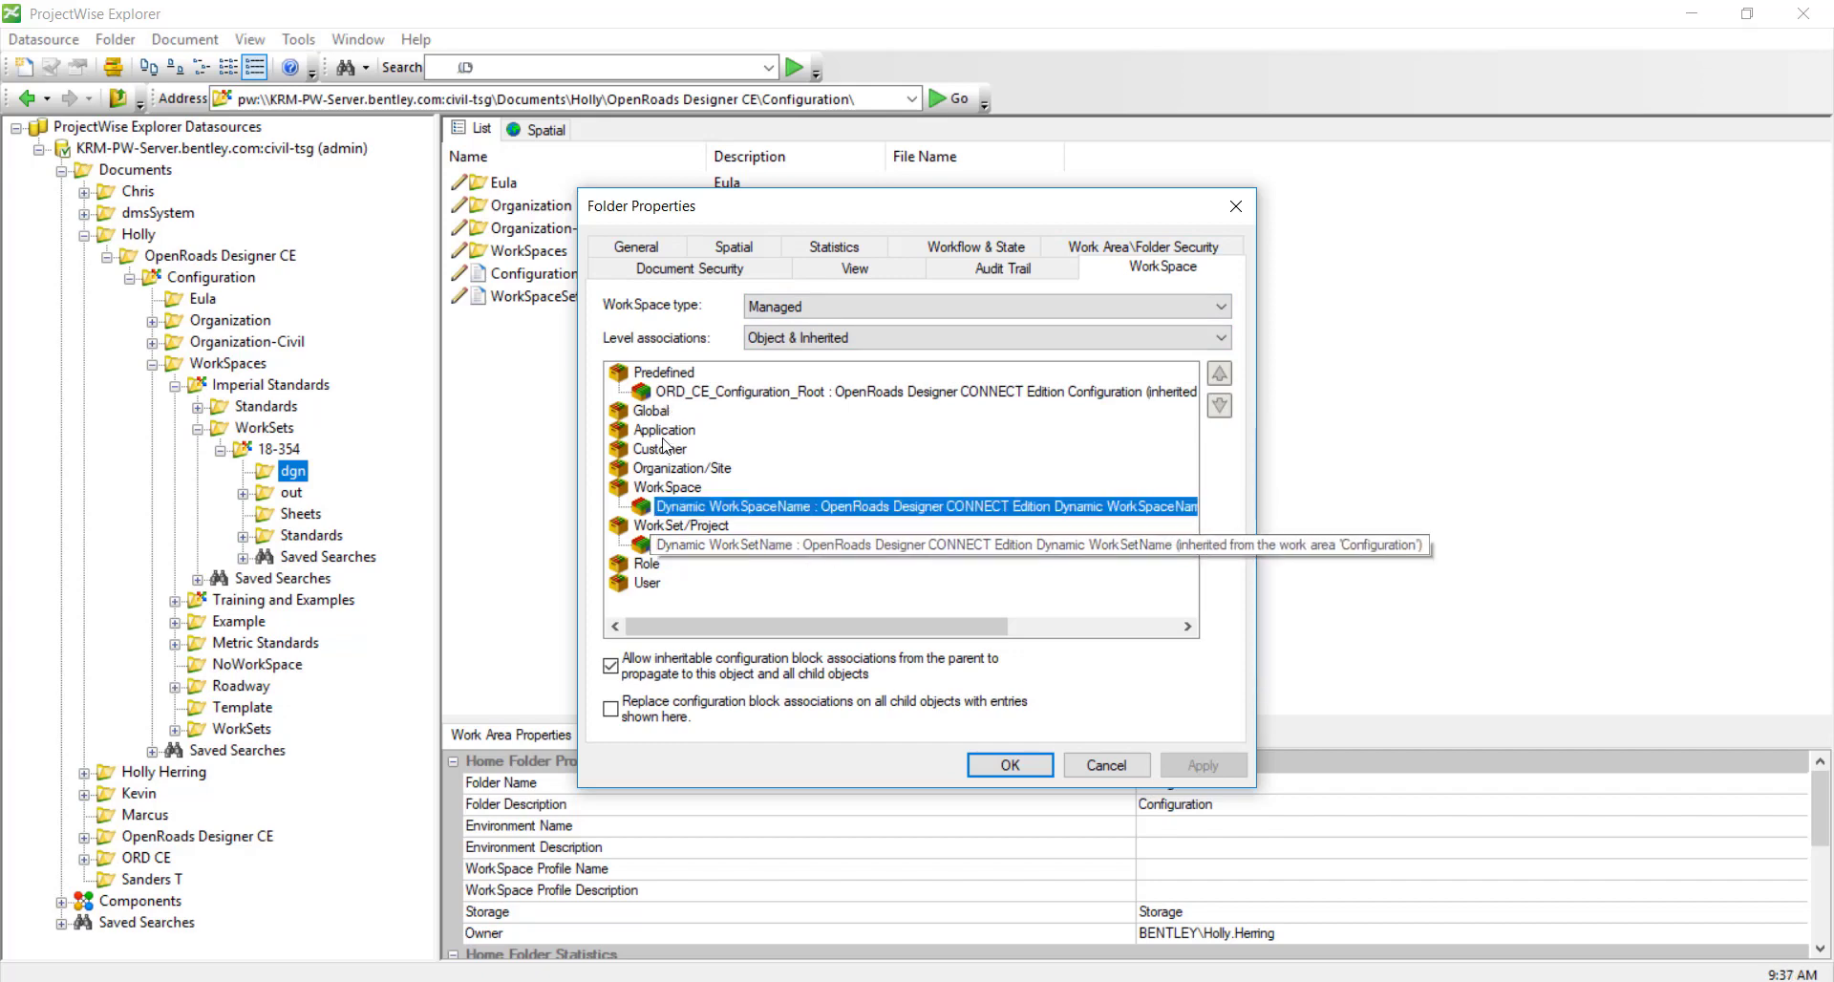
left_click(1104, 769)
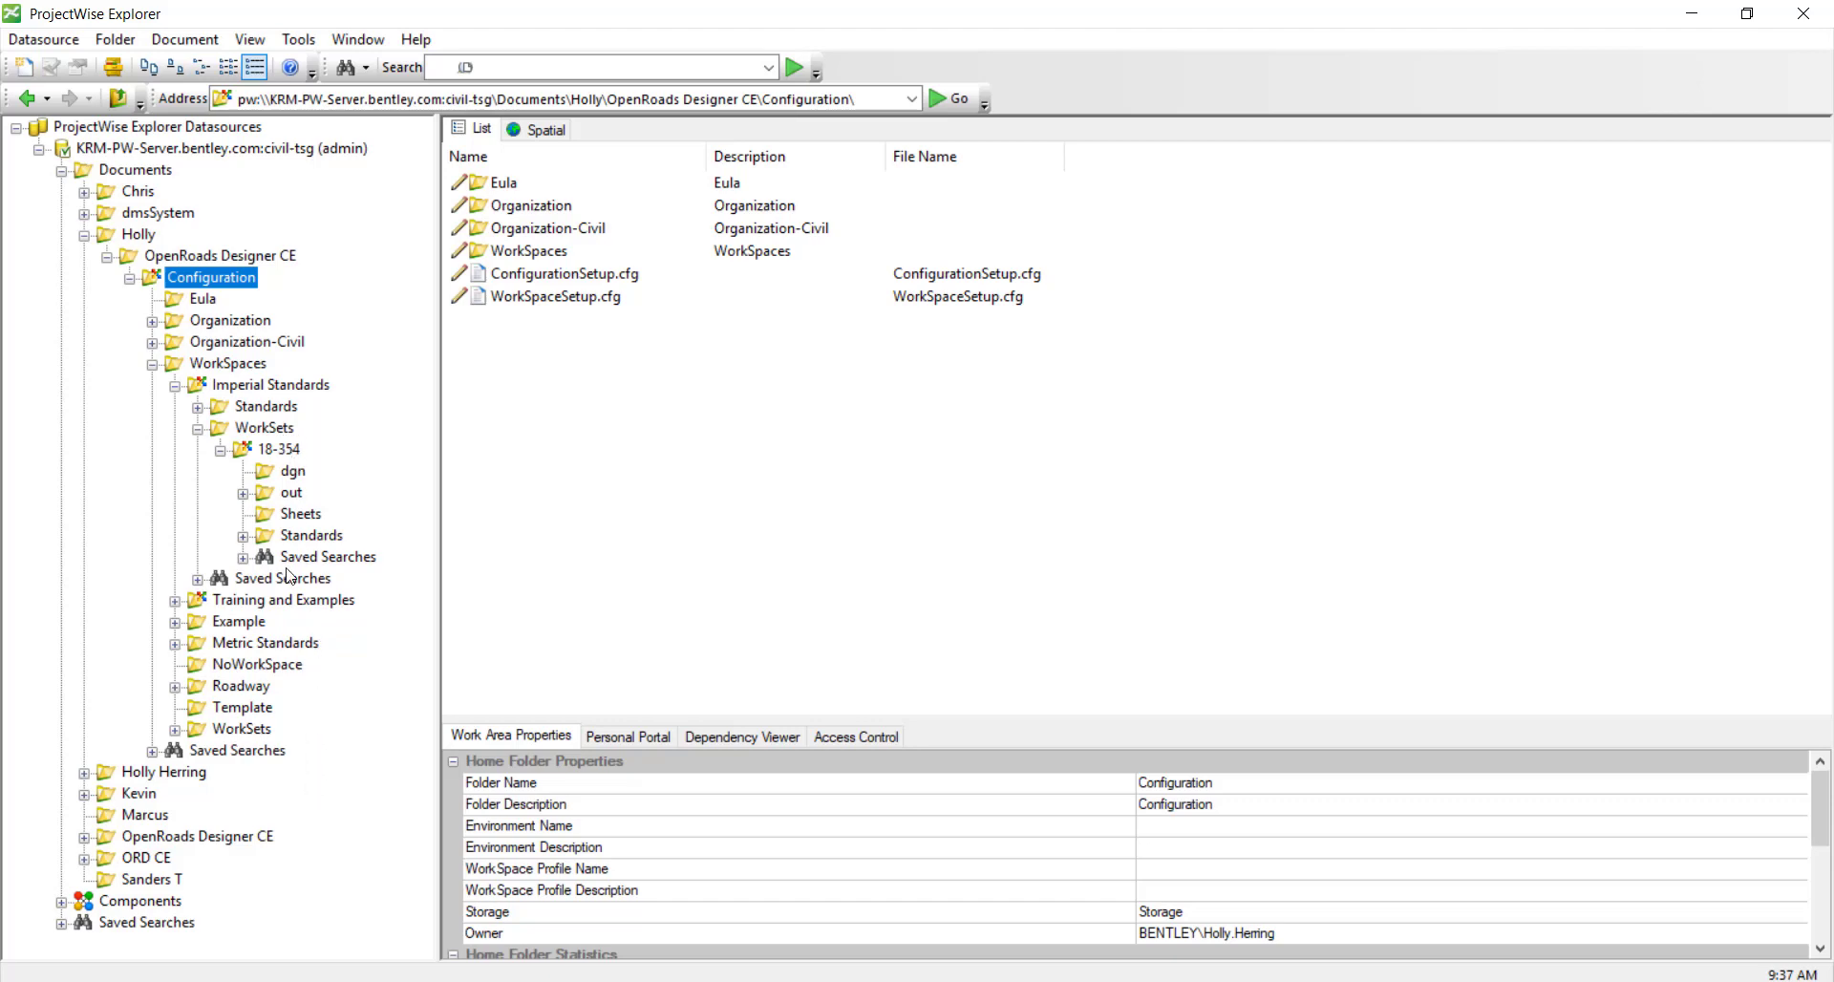
Start a new document with the Advanced Wizard, using the dgn folder of WorkSet 18-354 as the target.
left_click(293, 472)
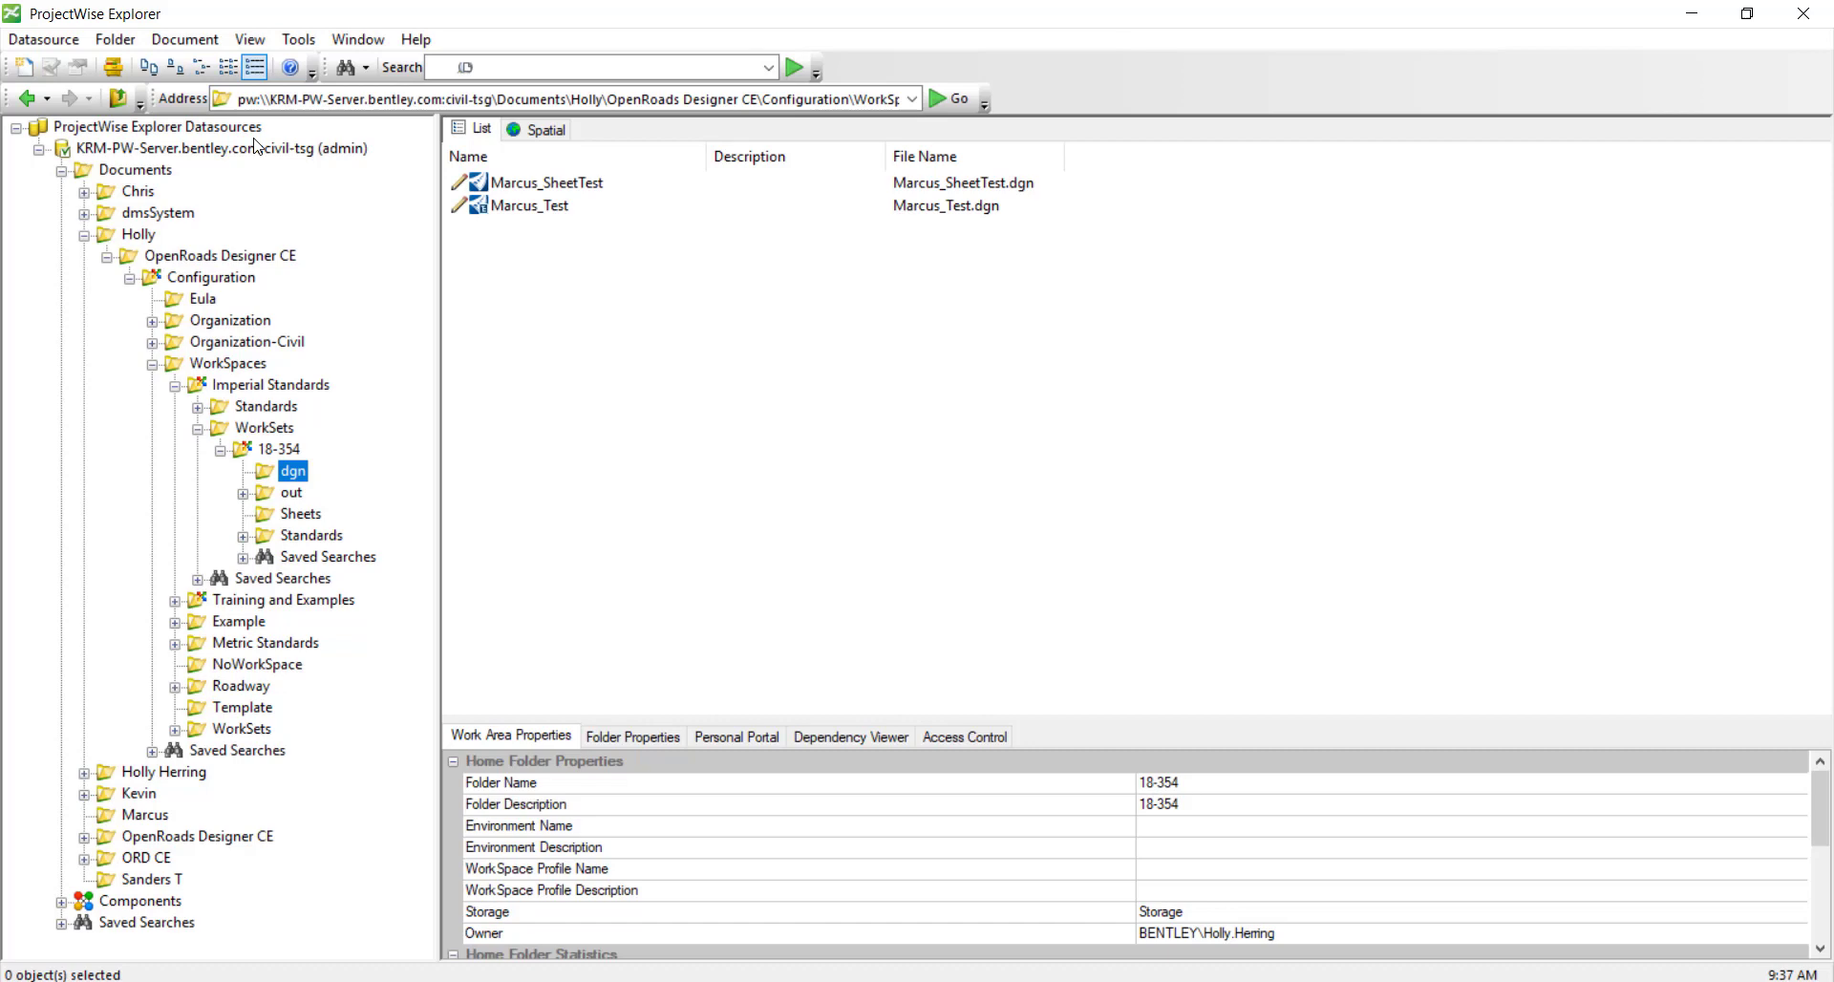
left_click(184, 39)
mouse_move(292, 50)
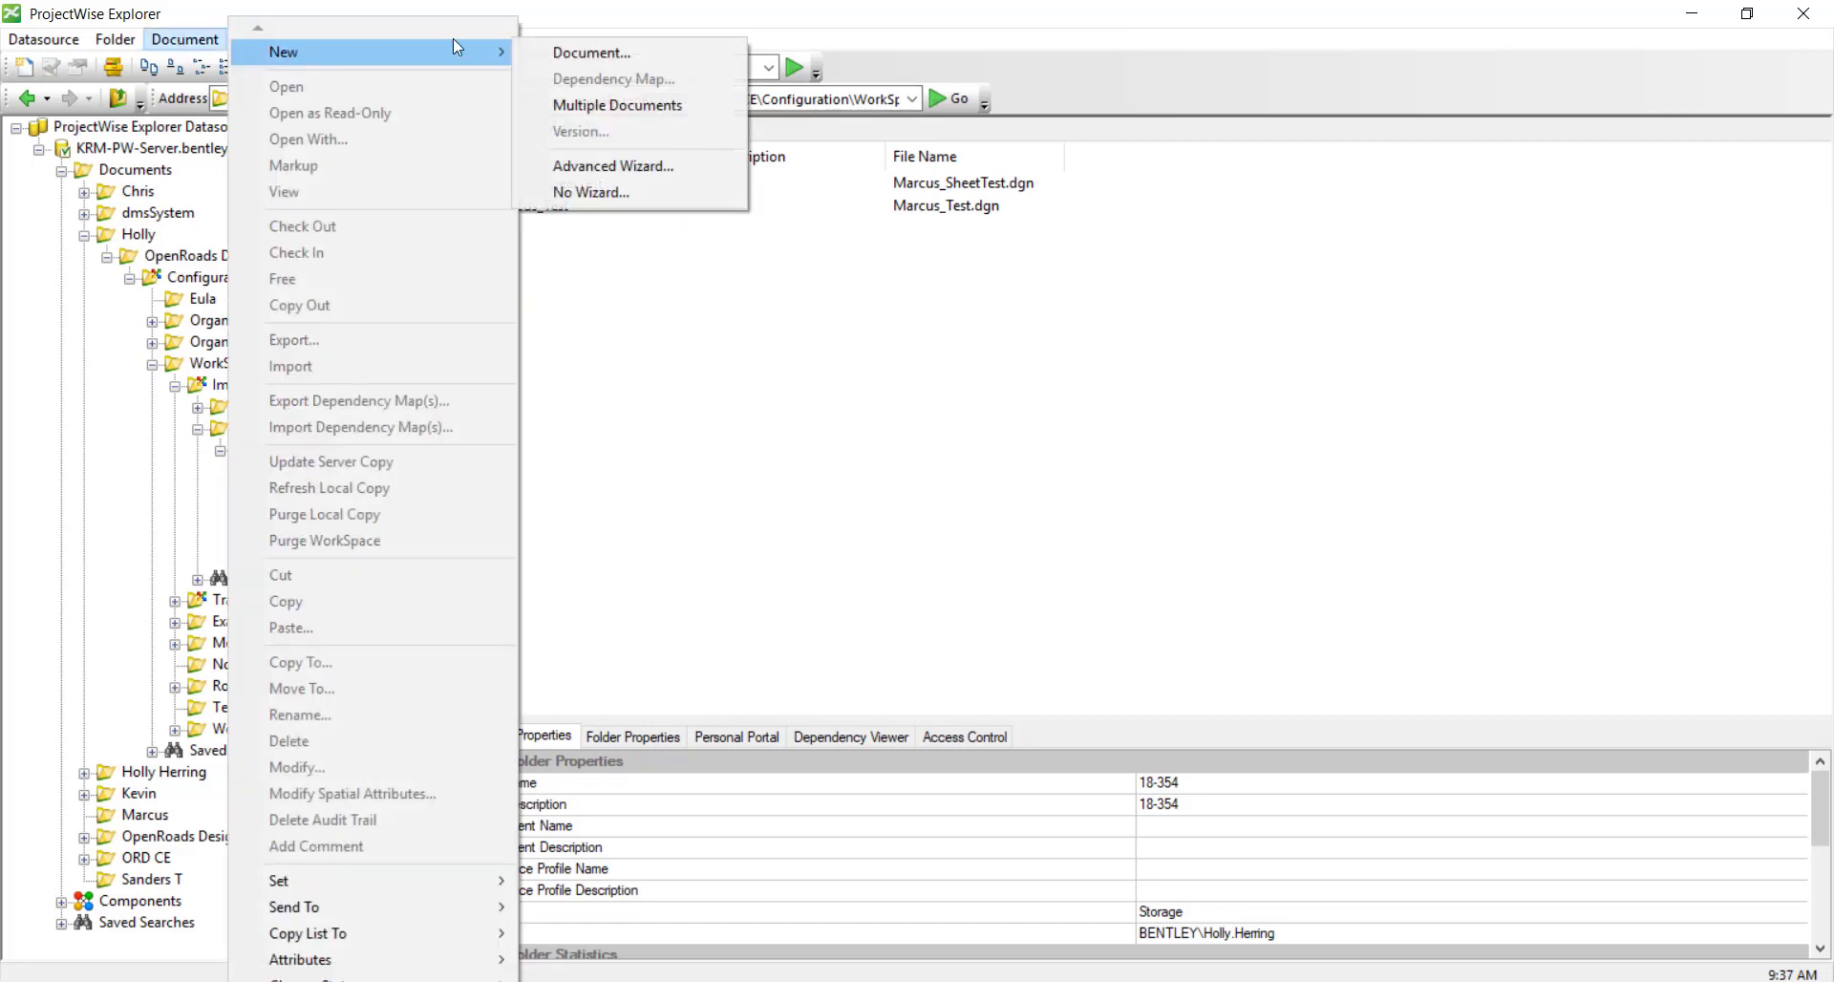
left_click(579, 53)
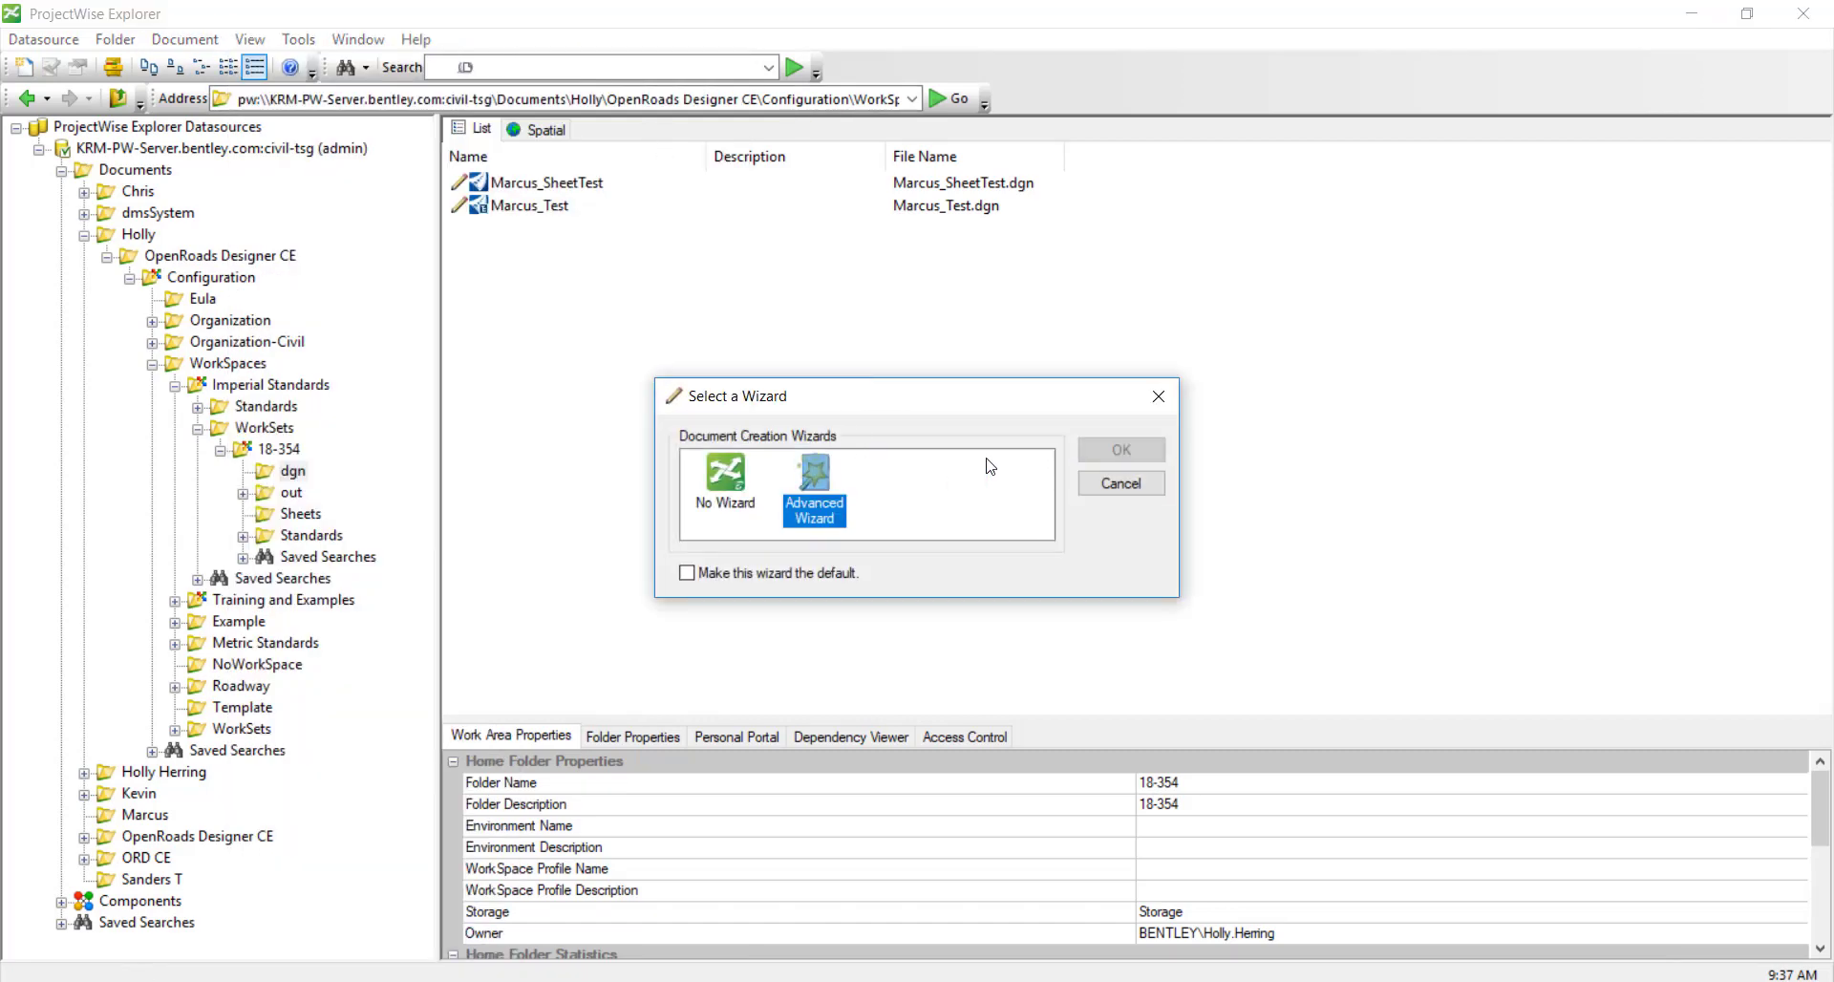
left_click(1127, 453)
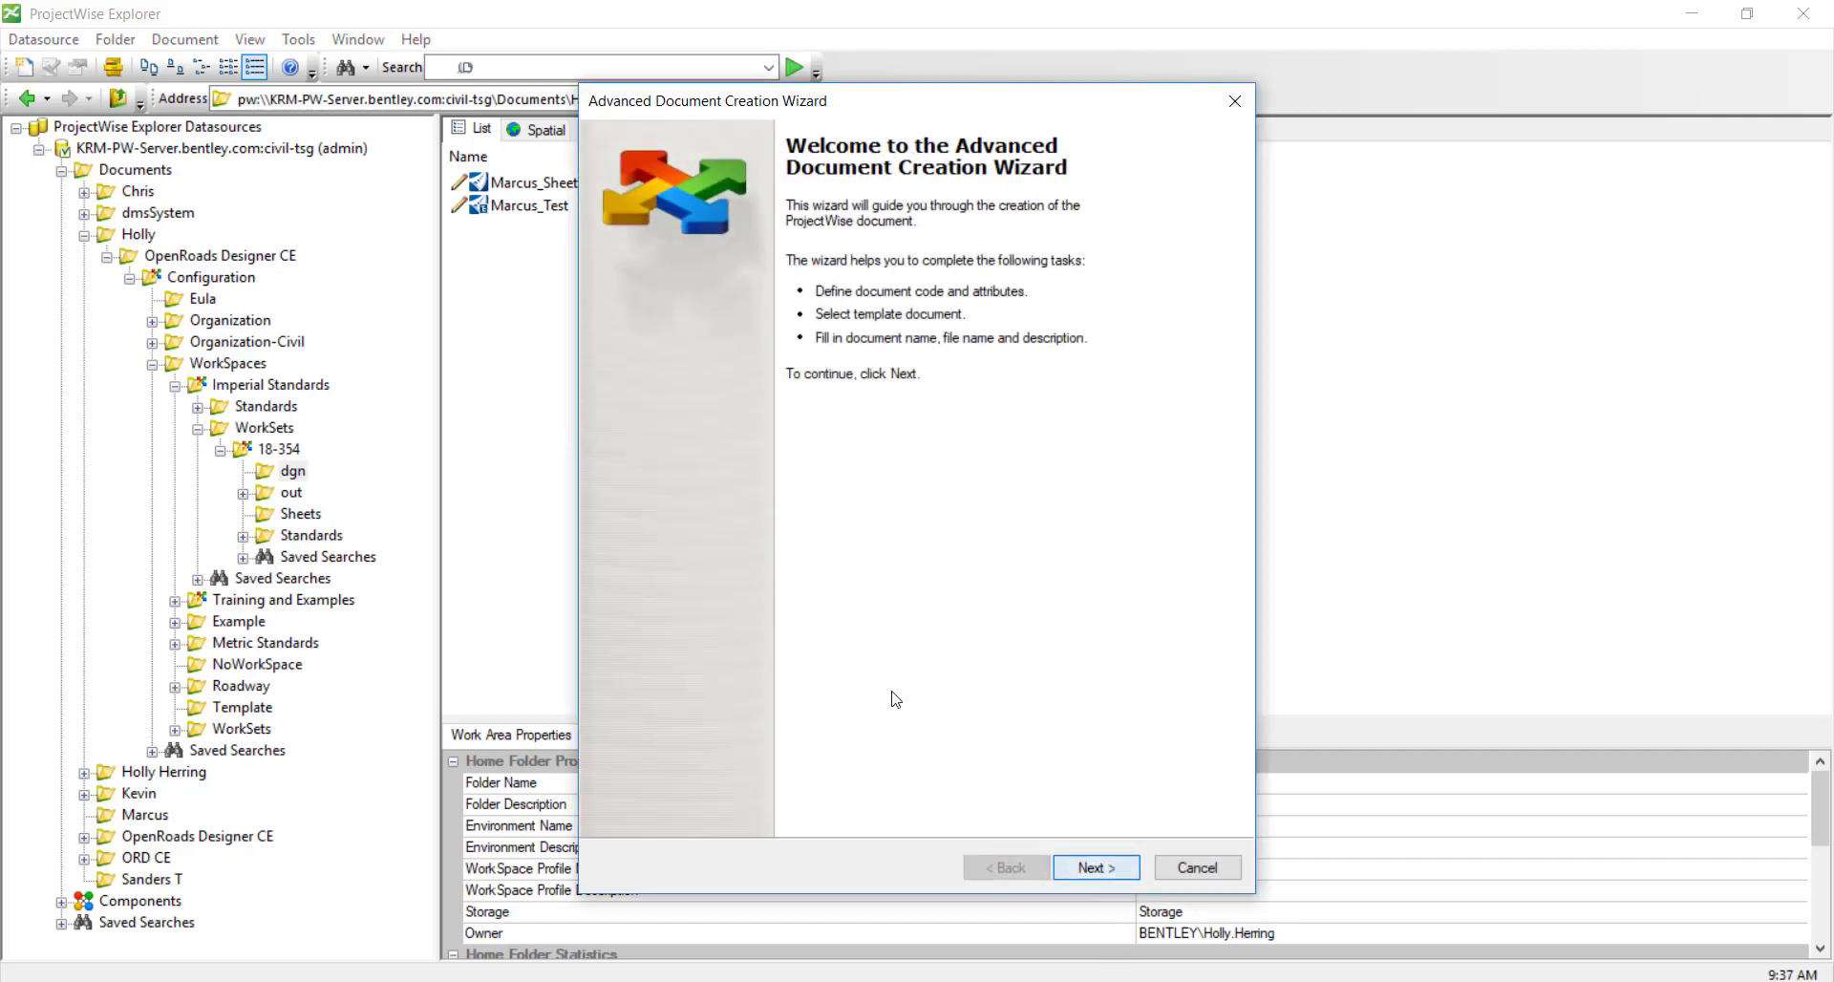
key("Return")
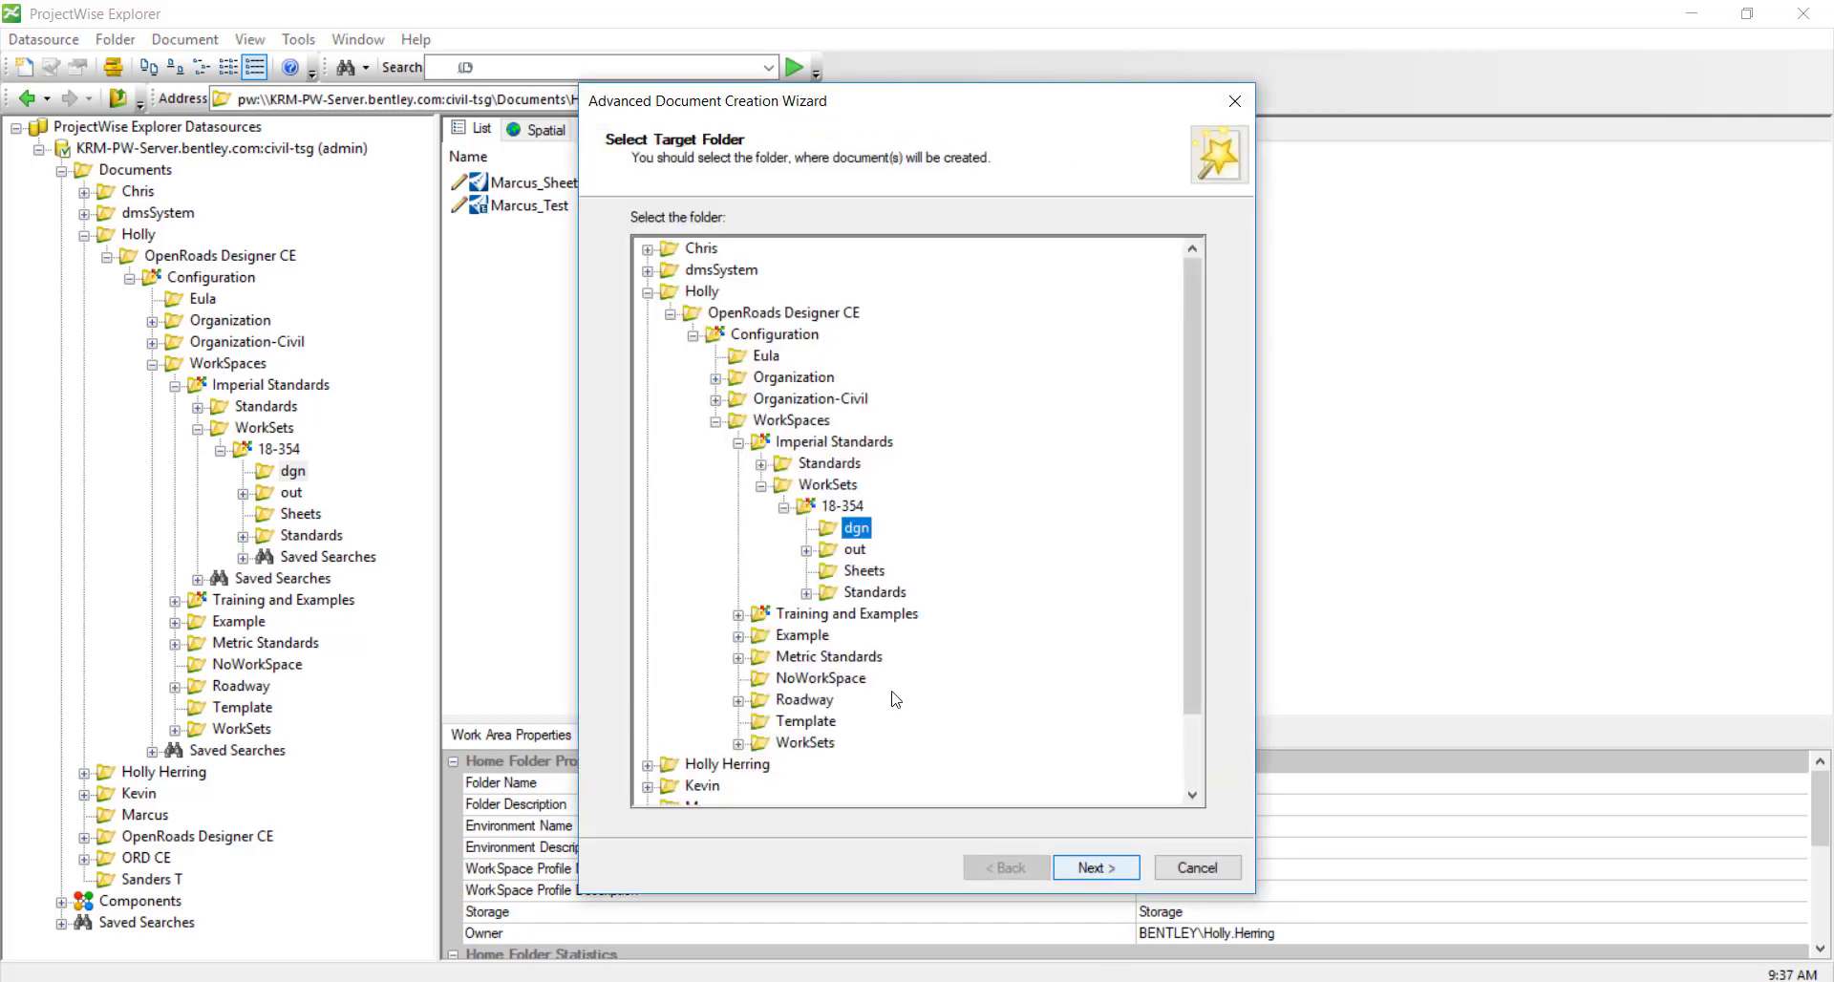
key("Tab")
key("Return")
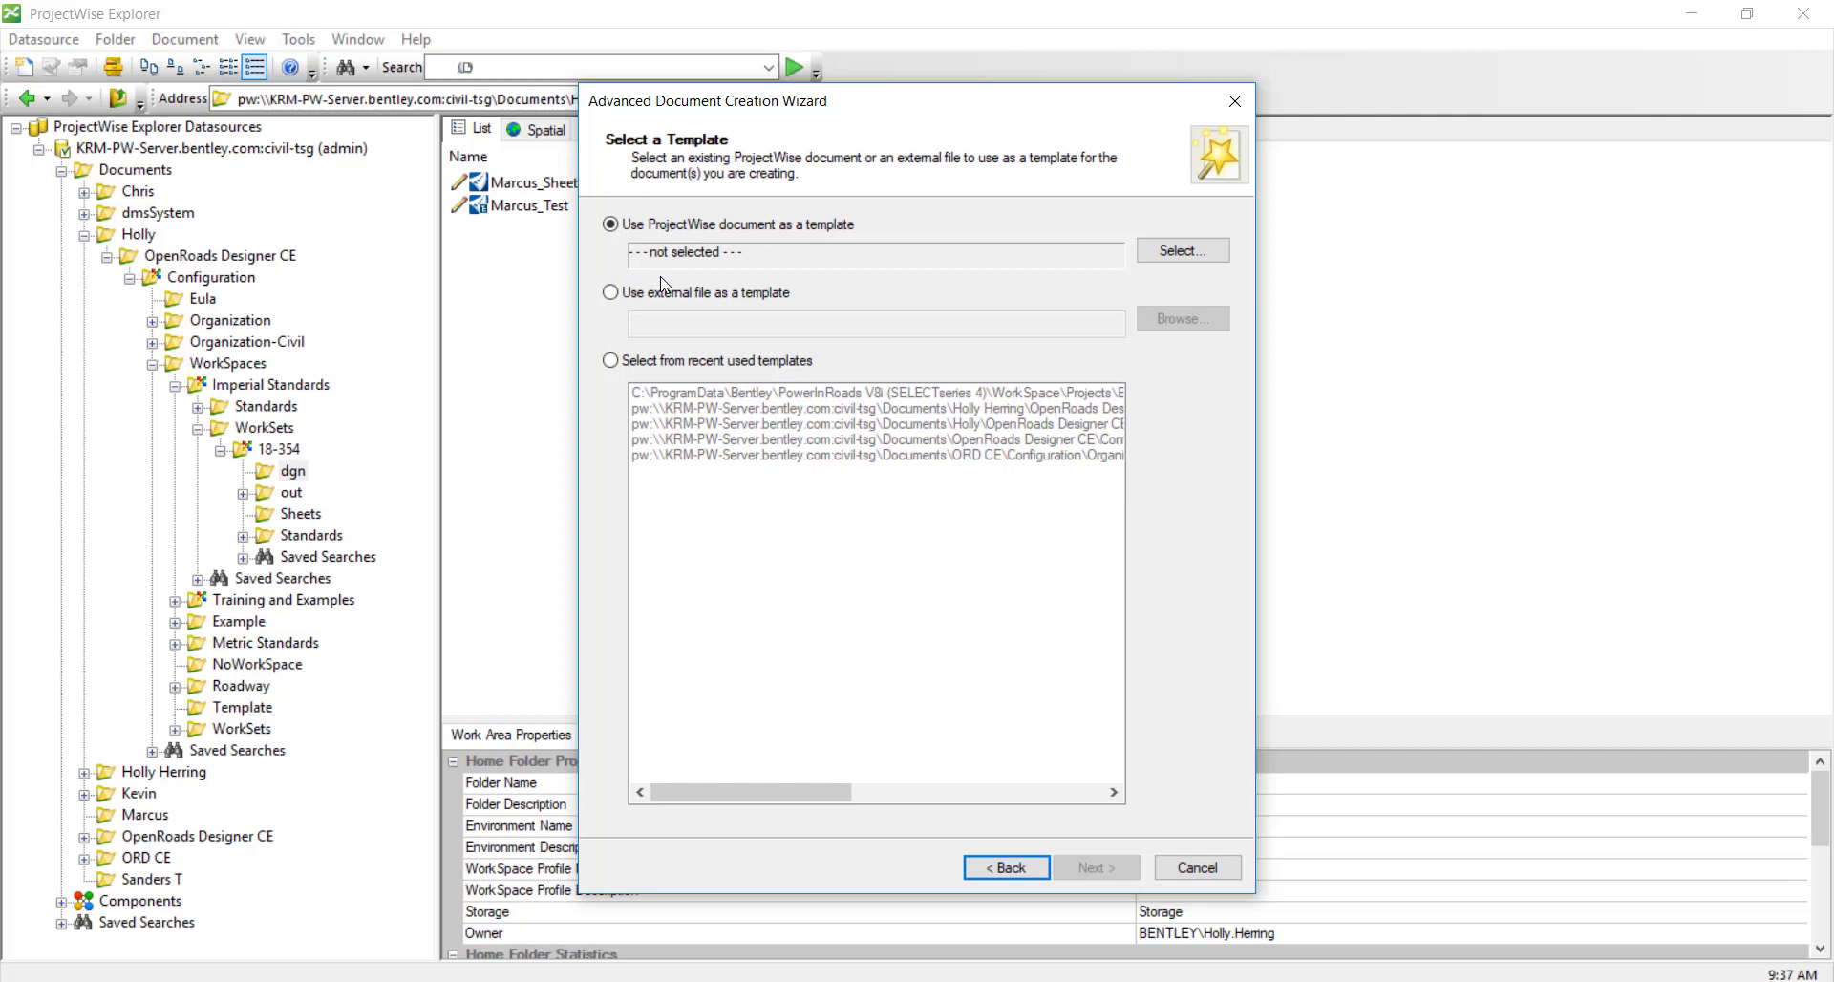
Choose Seed2D - Imperial Design.dgn from the Organization-Civil, _Civil Default Standards - Imperial, Seed folder as the document template.
left_click(1183, 250)
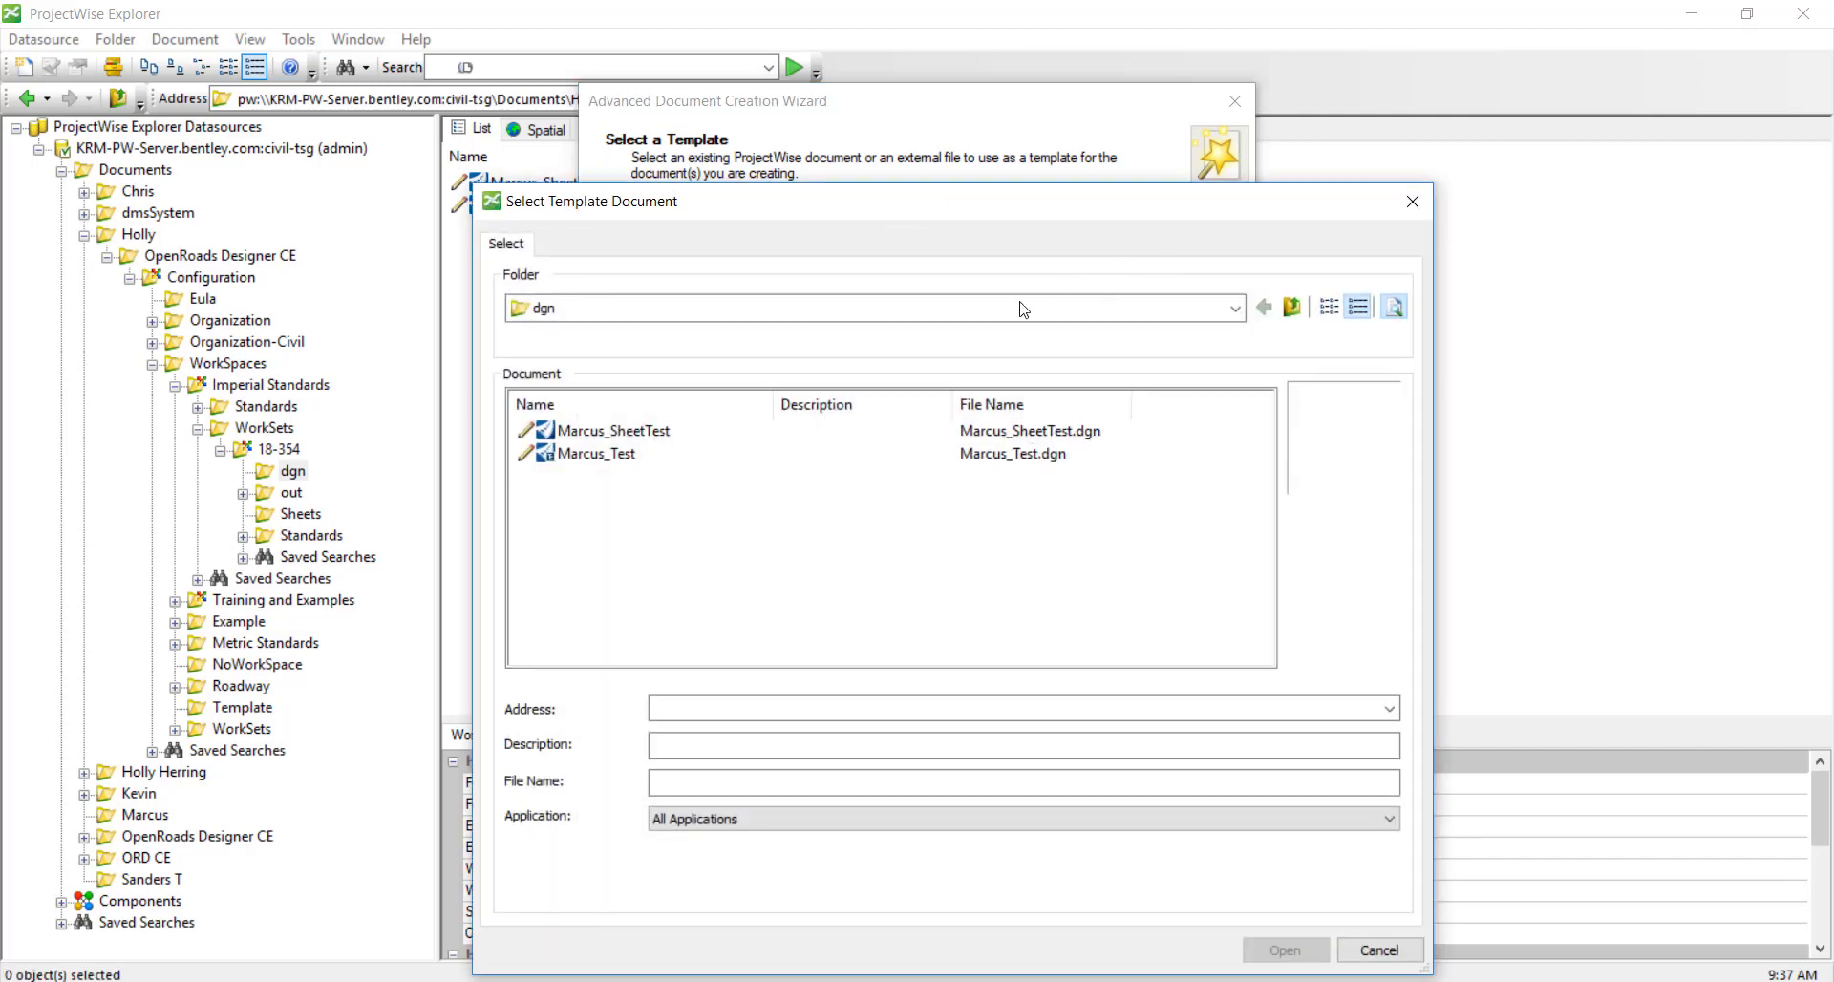
left_click(1238, 314)
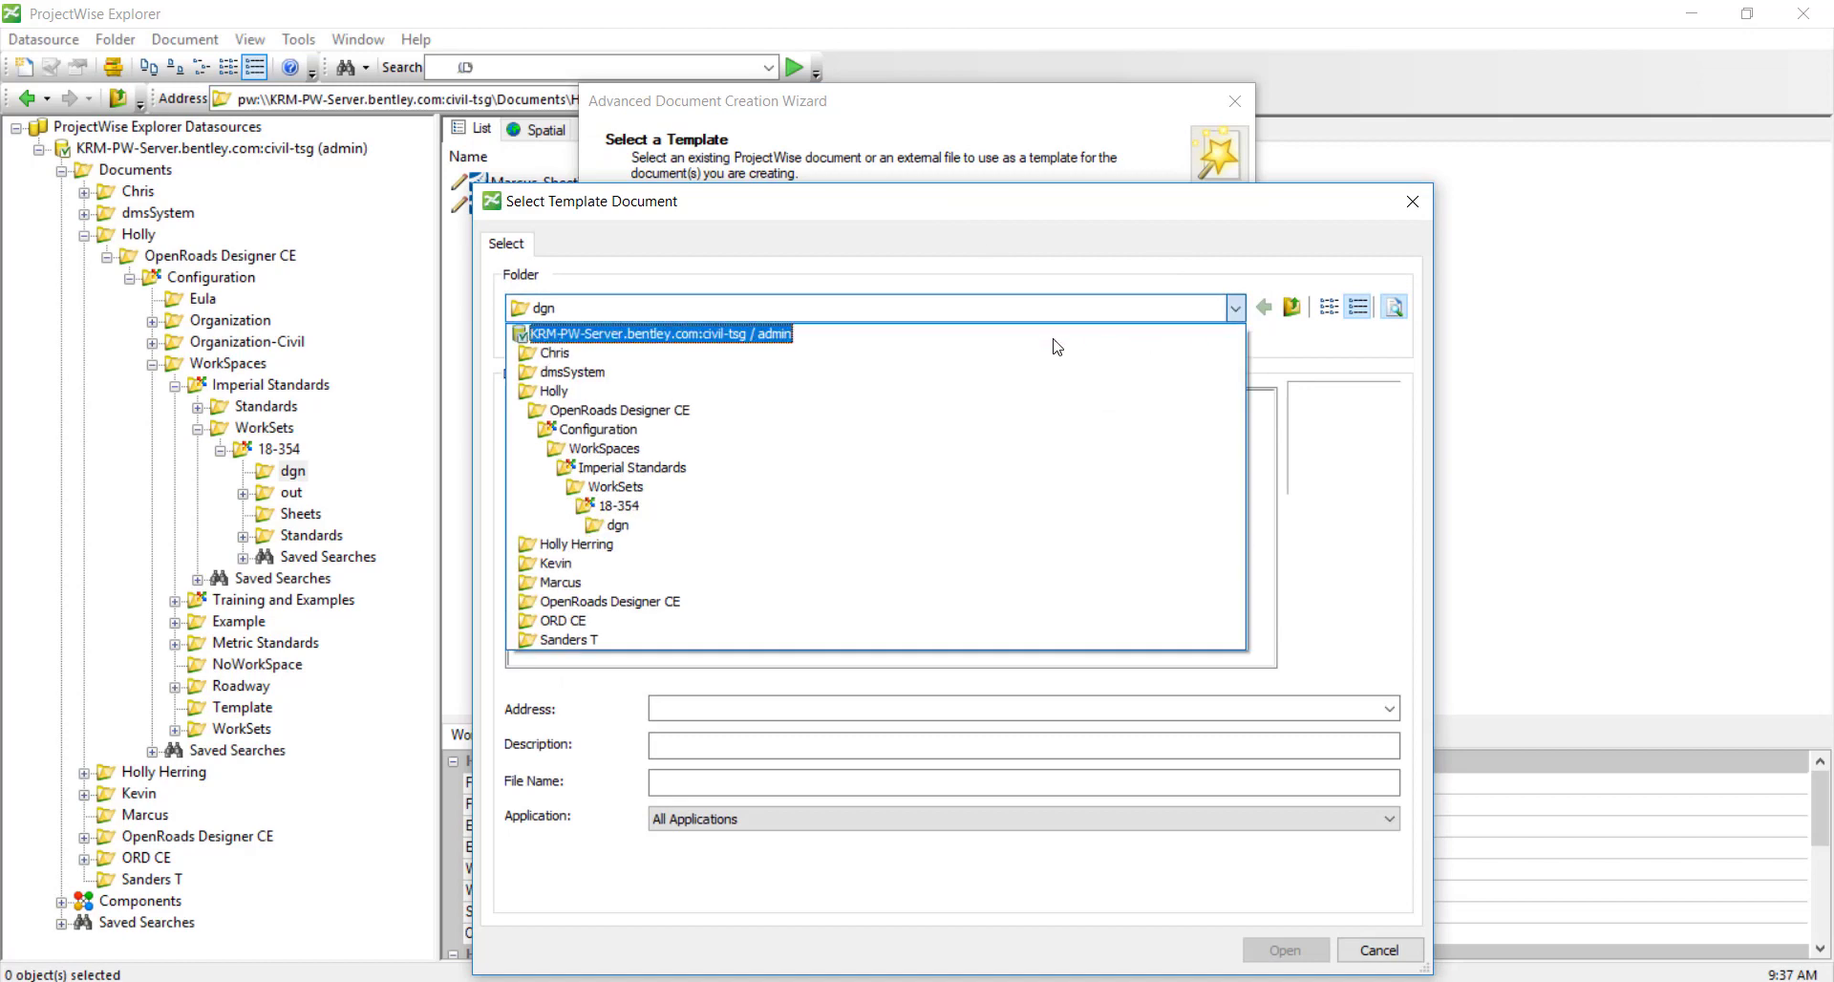
left_click(598, 430)
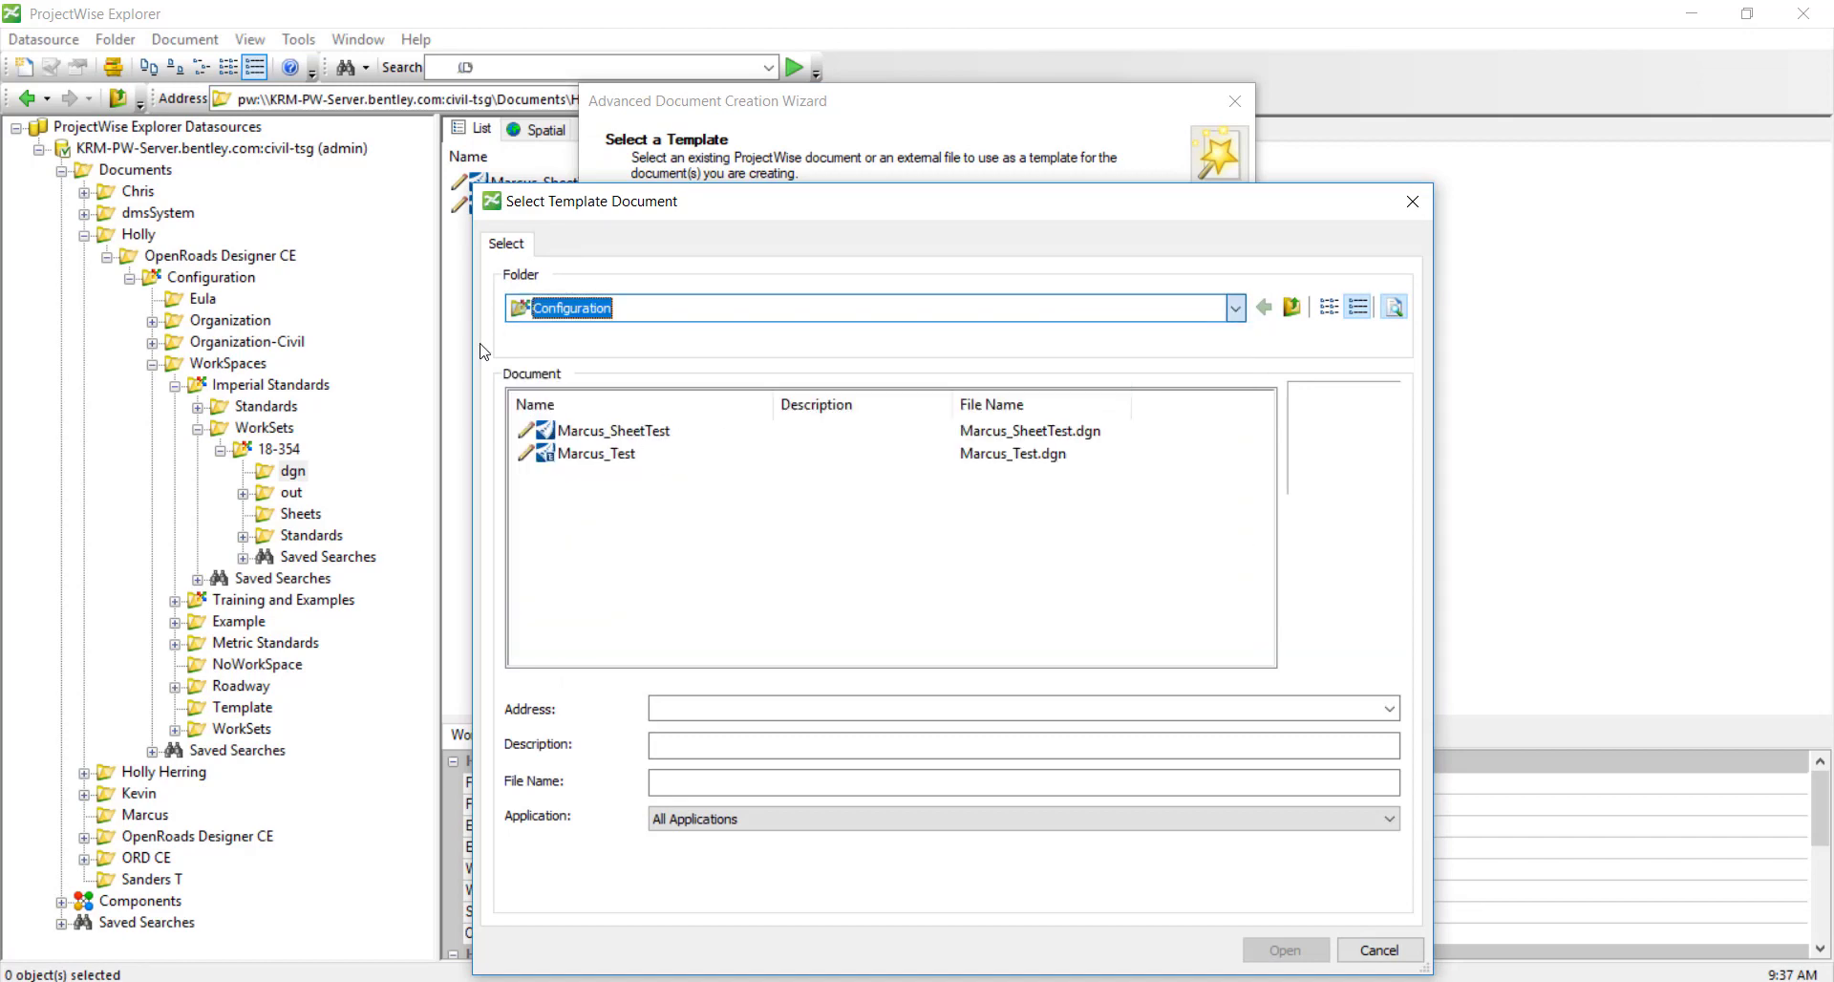
double_click(619, 476)
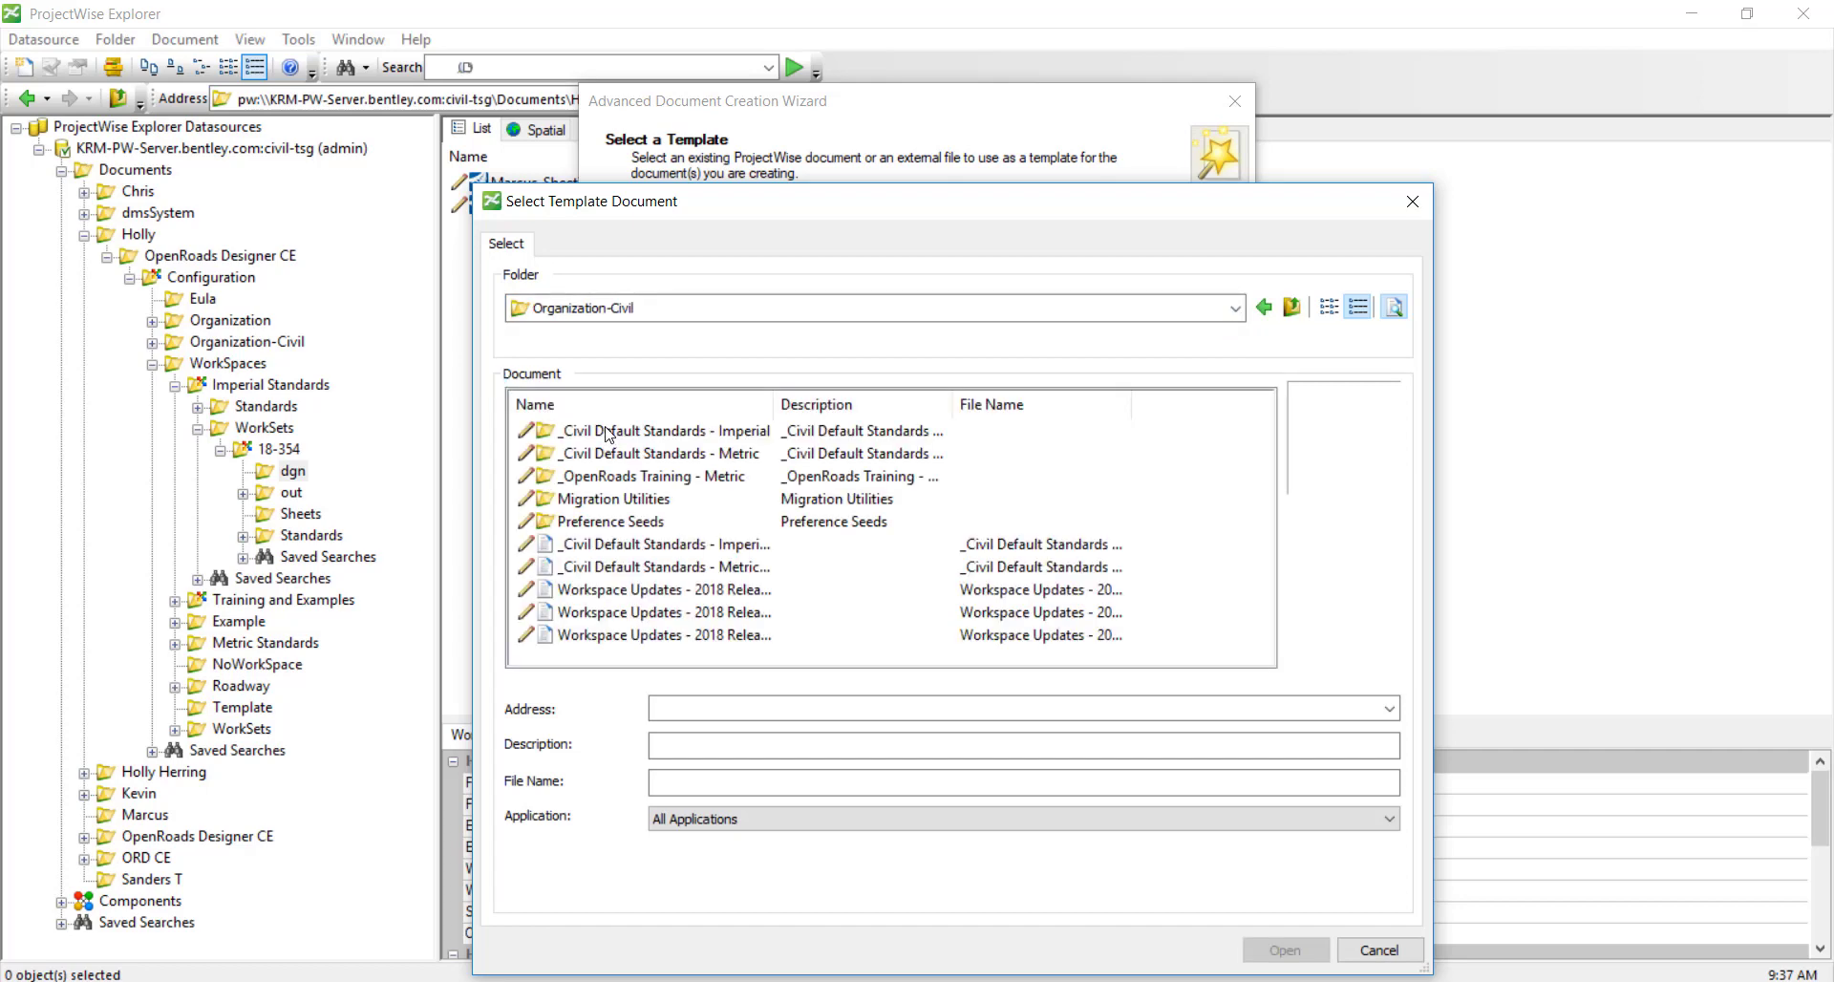
double_click(614, 435)
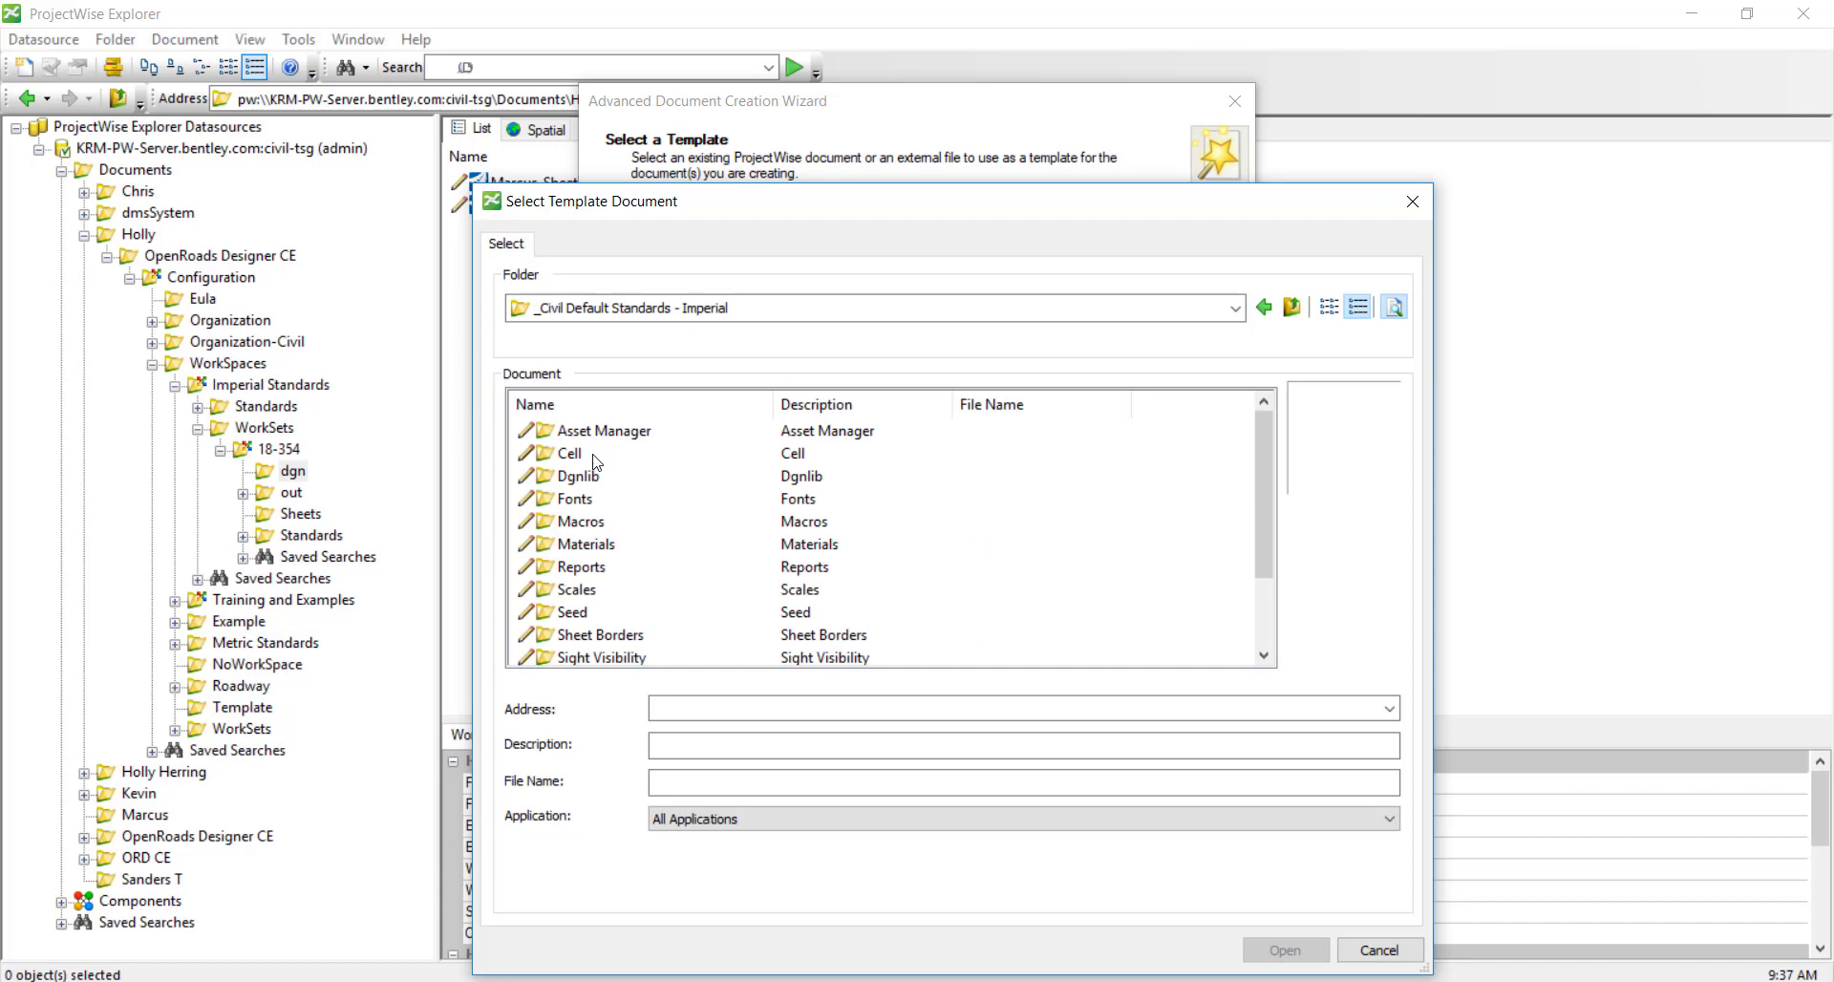
double_click(580, 614)
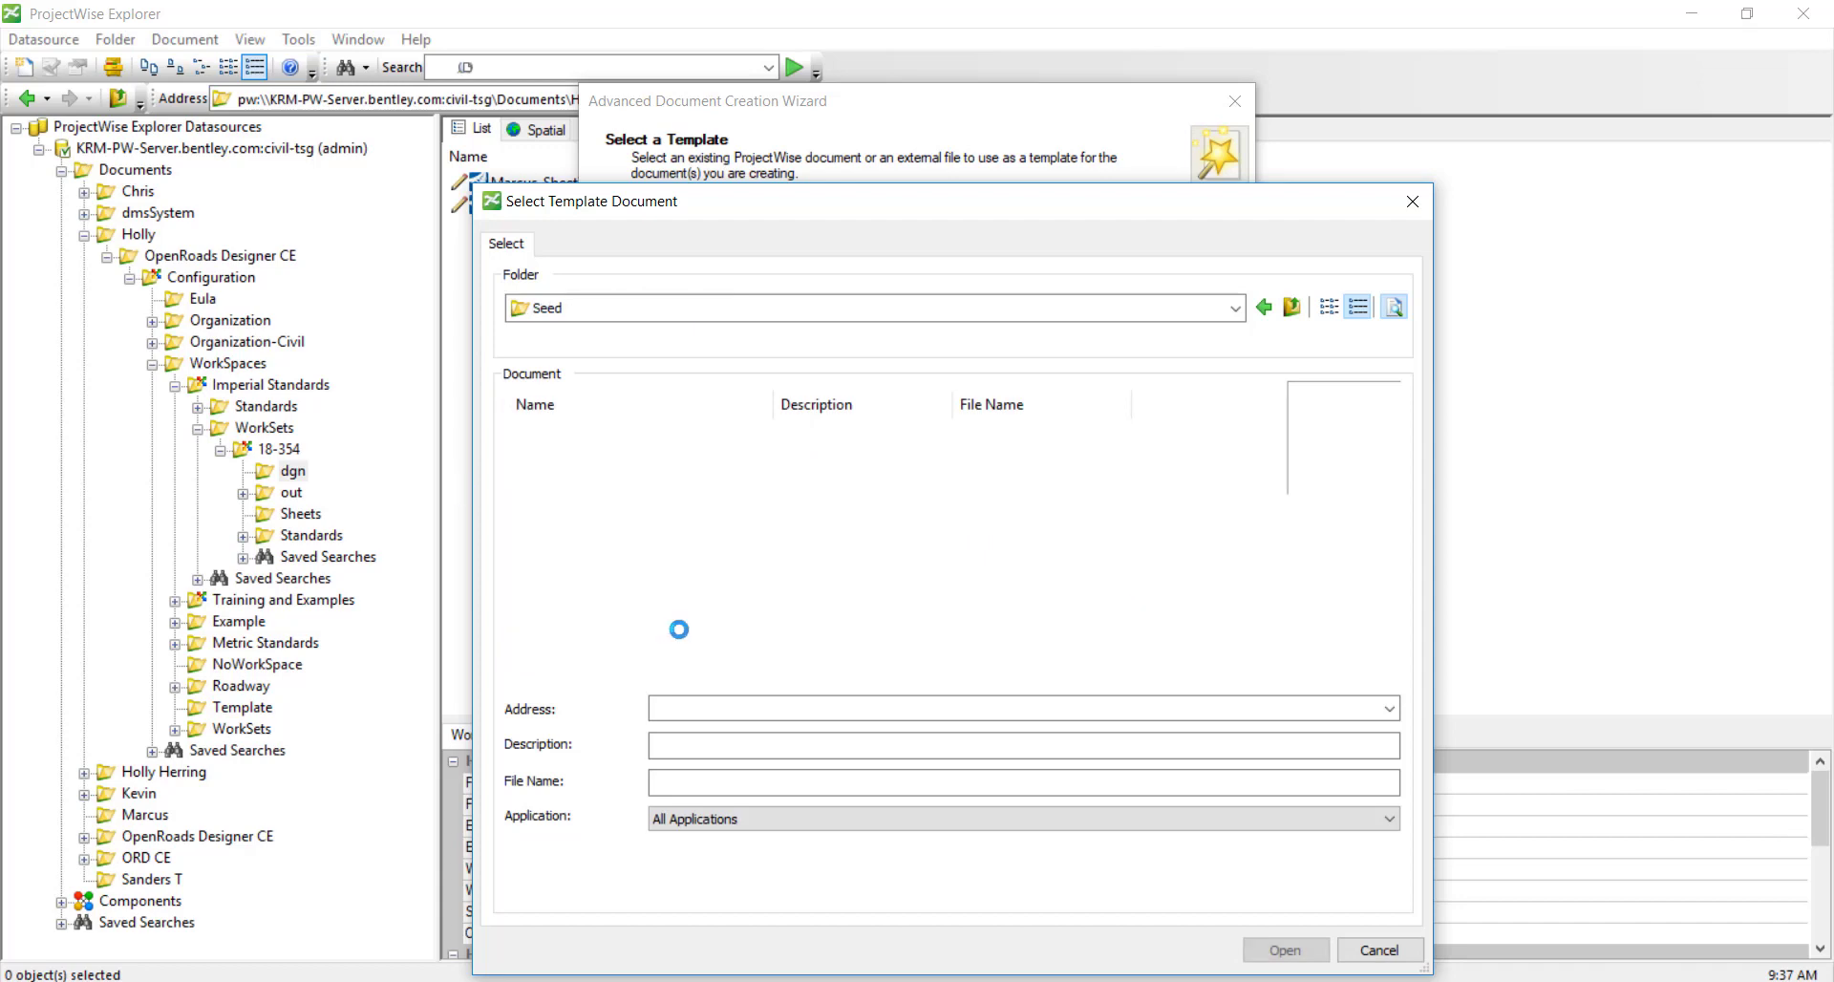
left_click(659, 452)
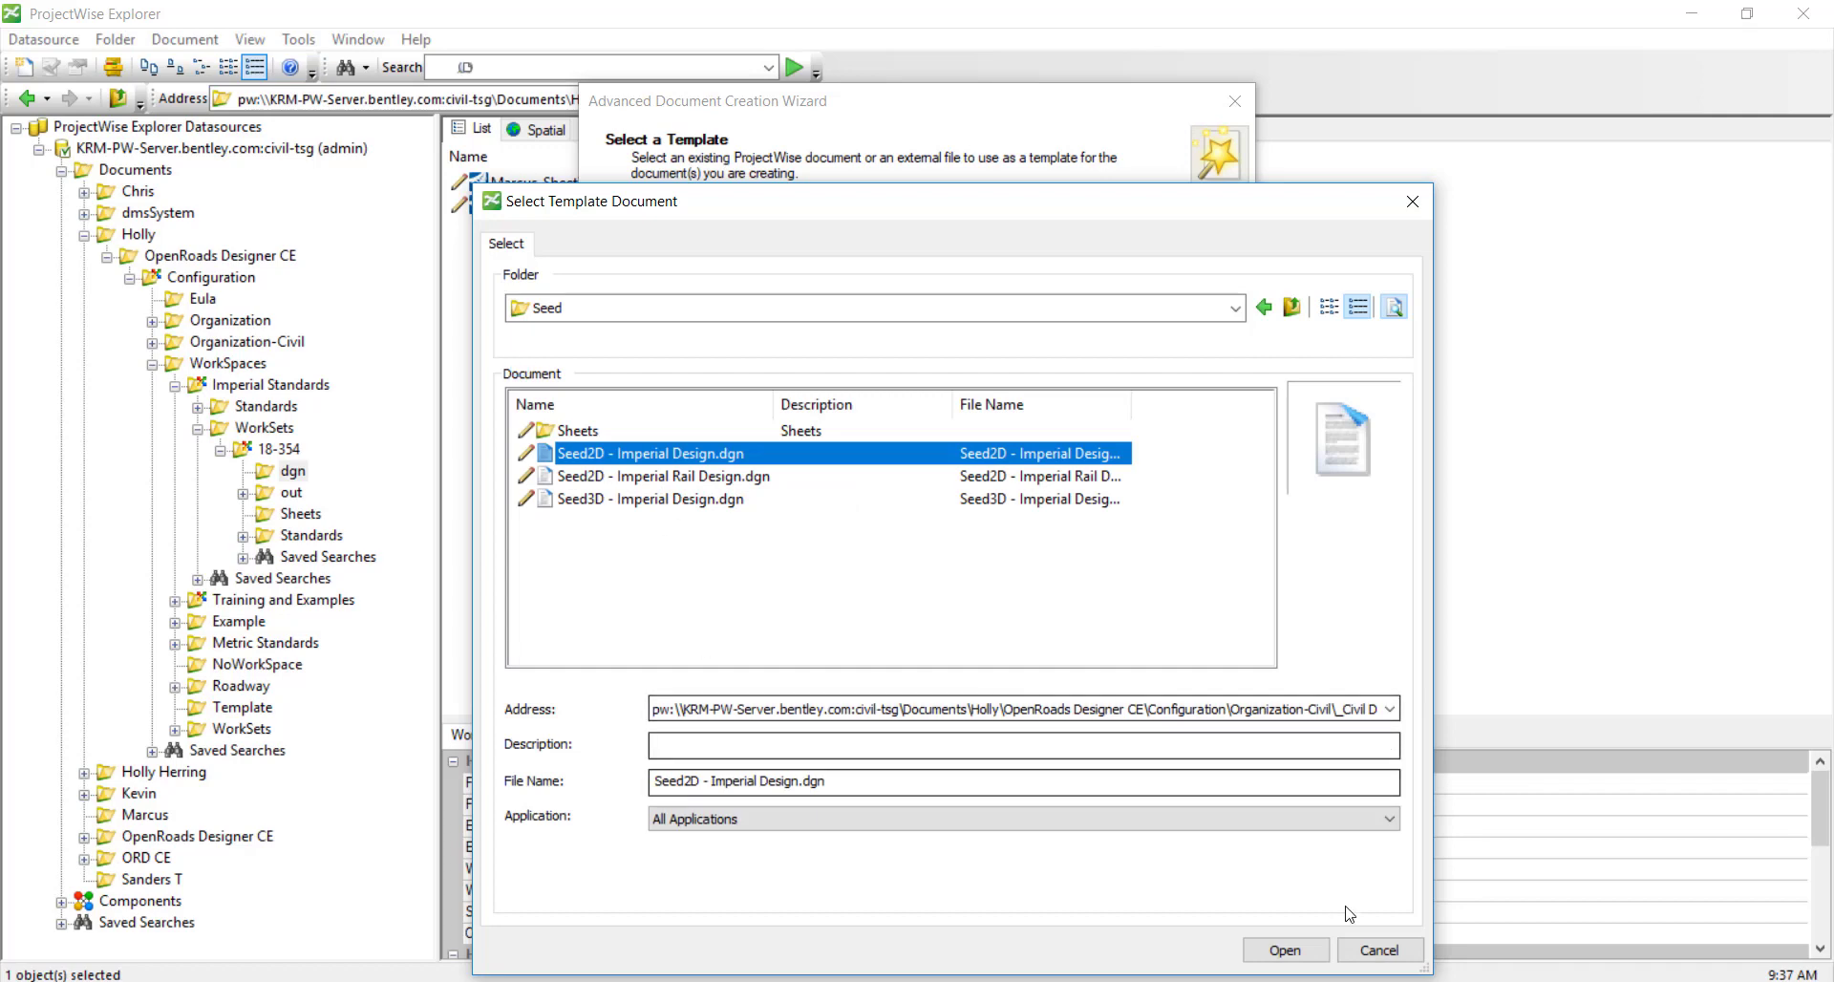
left_click(1283, 950)
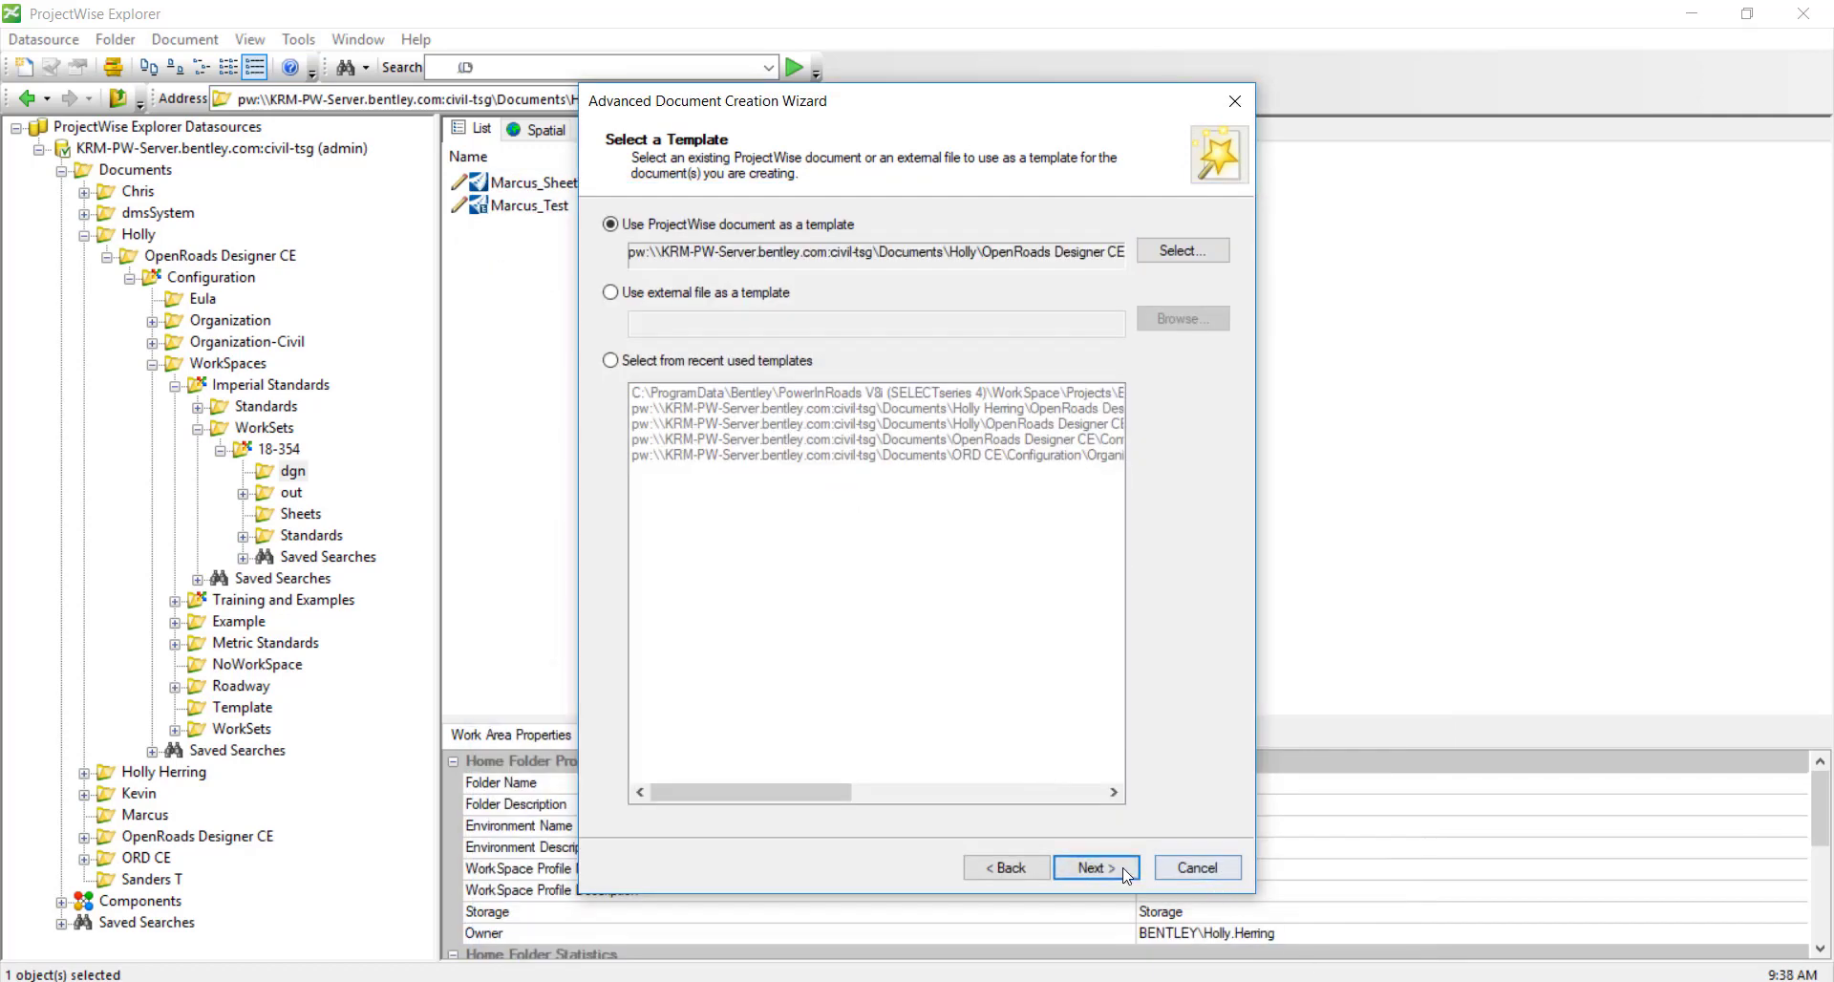
left_click(1096, 867)
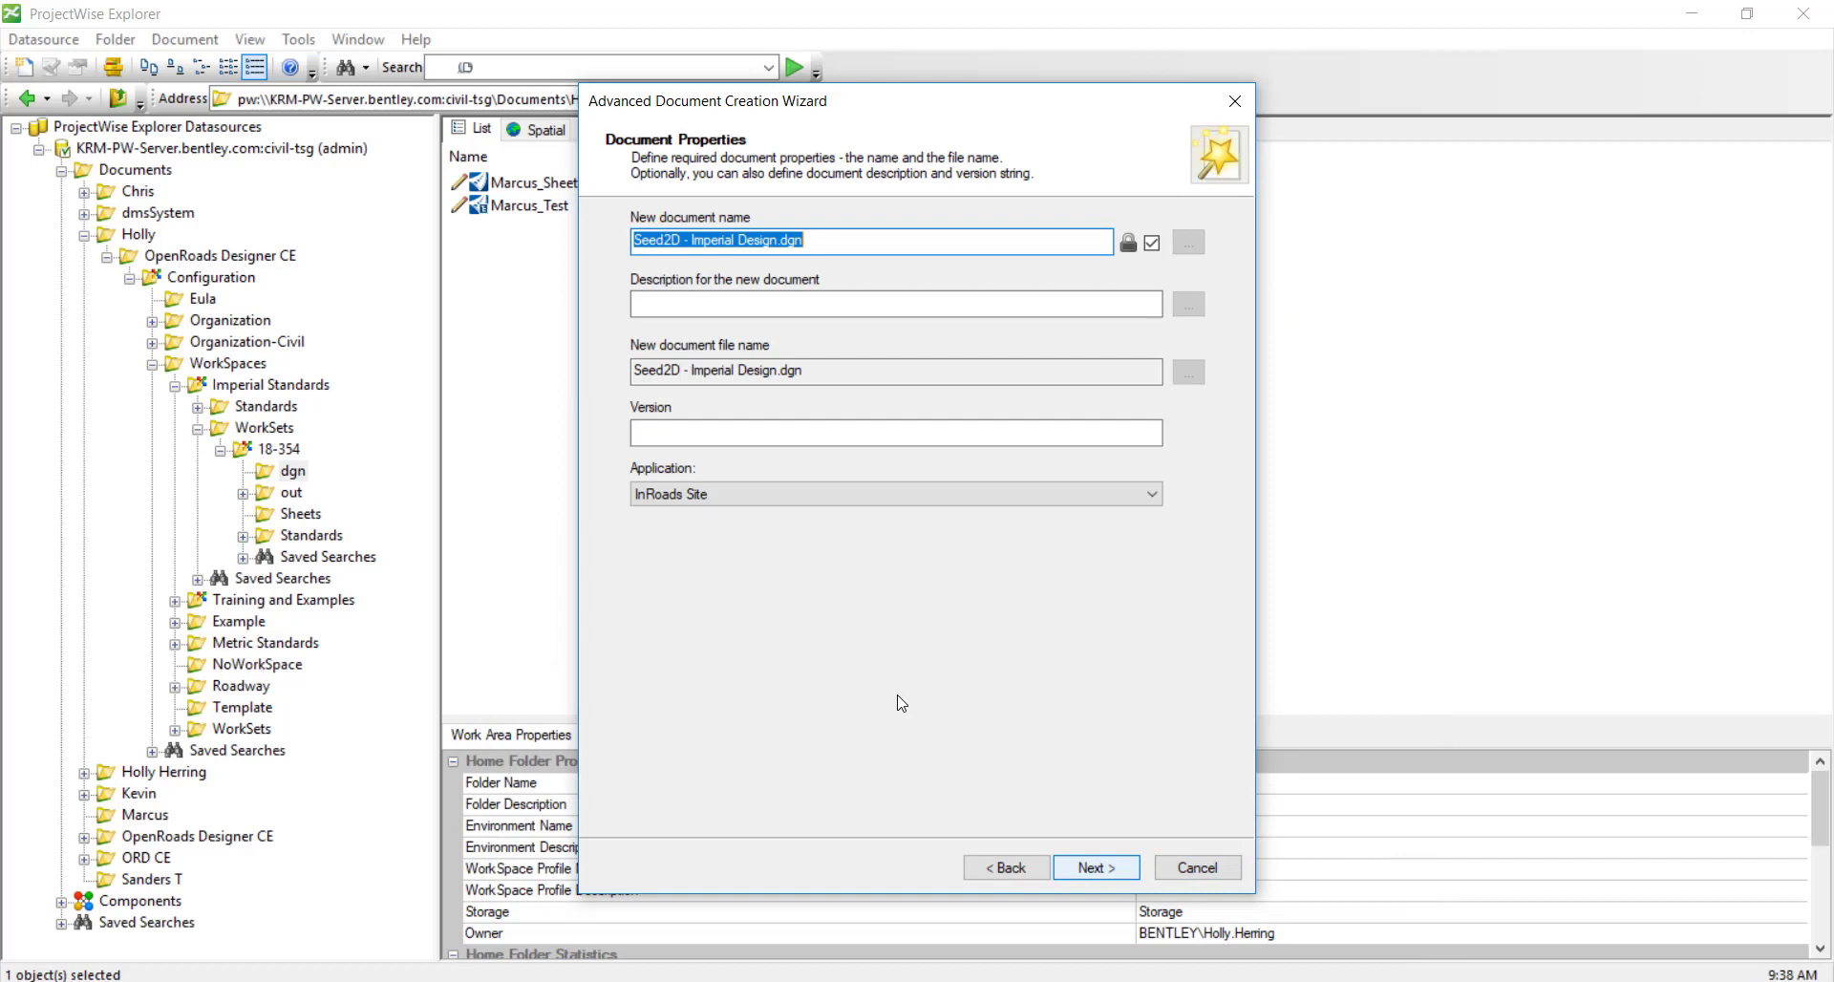
Name the new document Test and set its application to OpenRoads Designer.
type("Test")
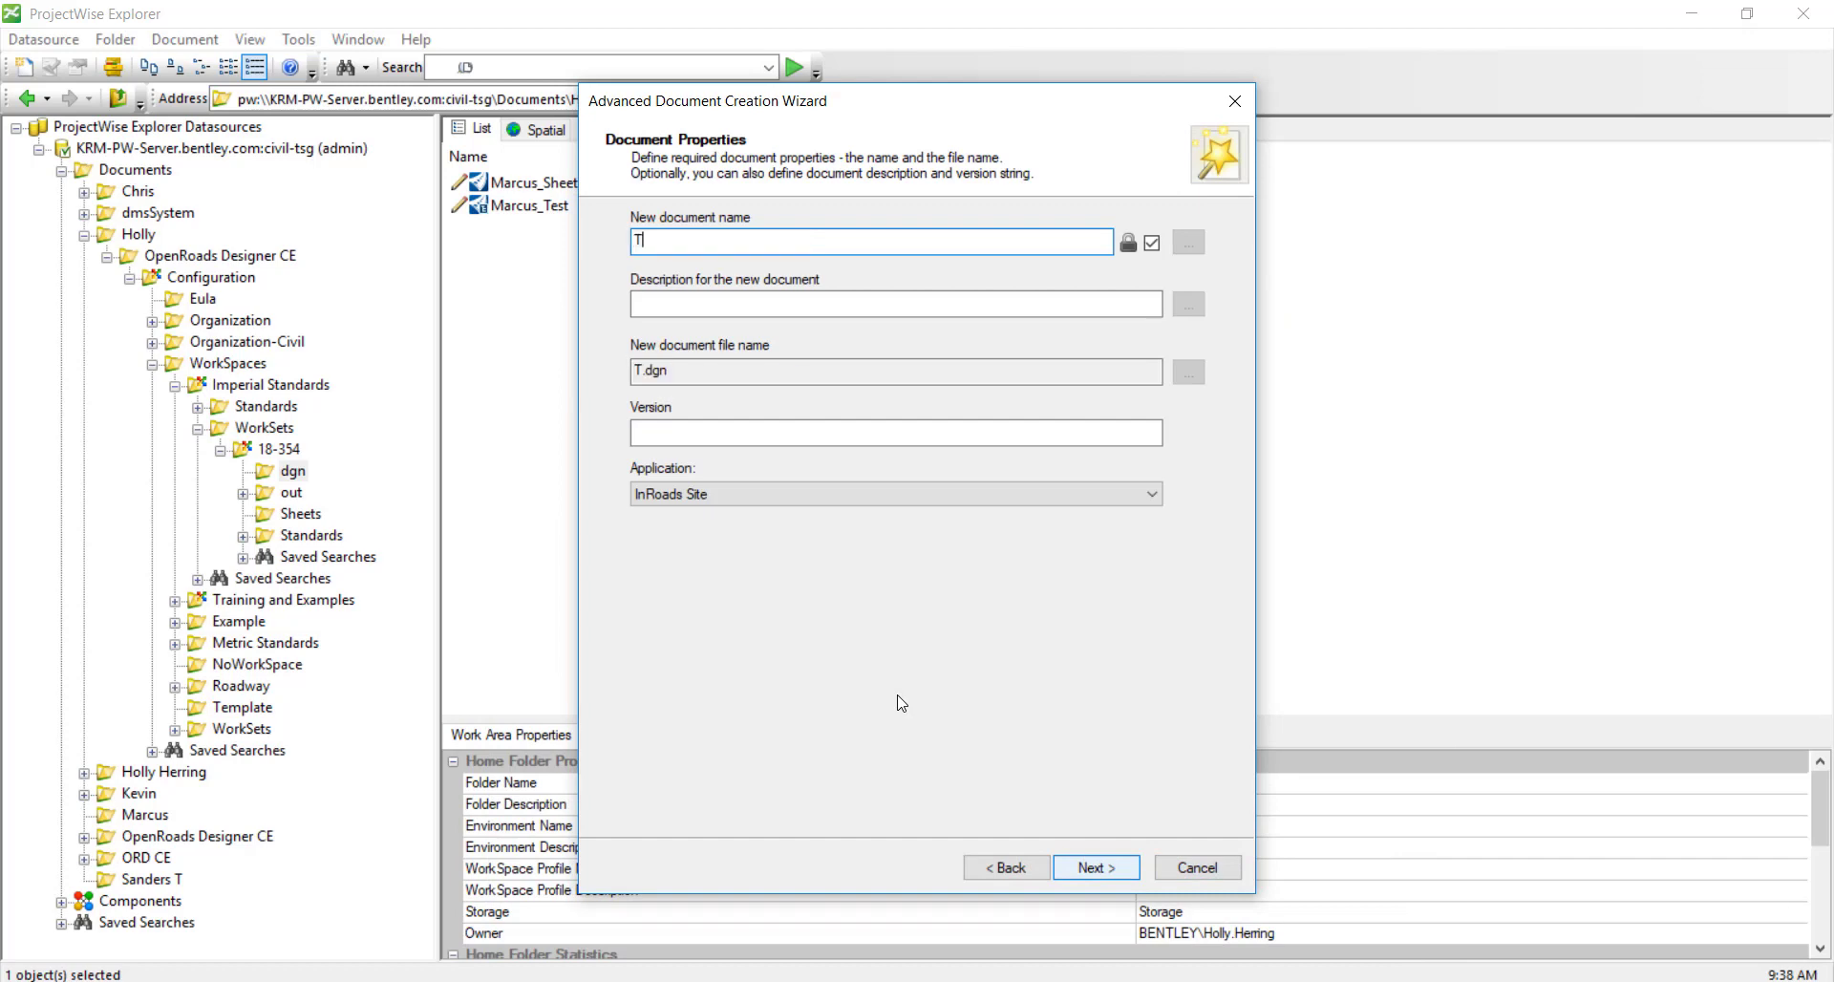
left_click(814, 499)
key("o")
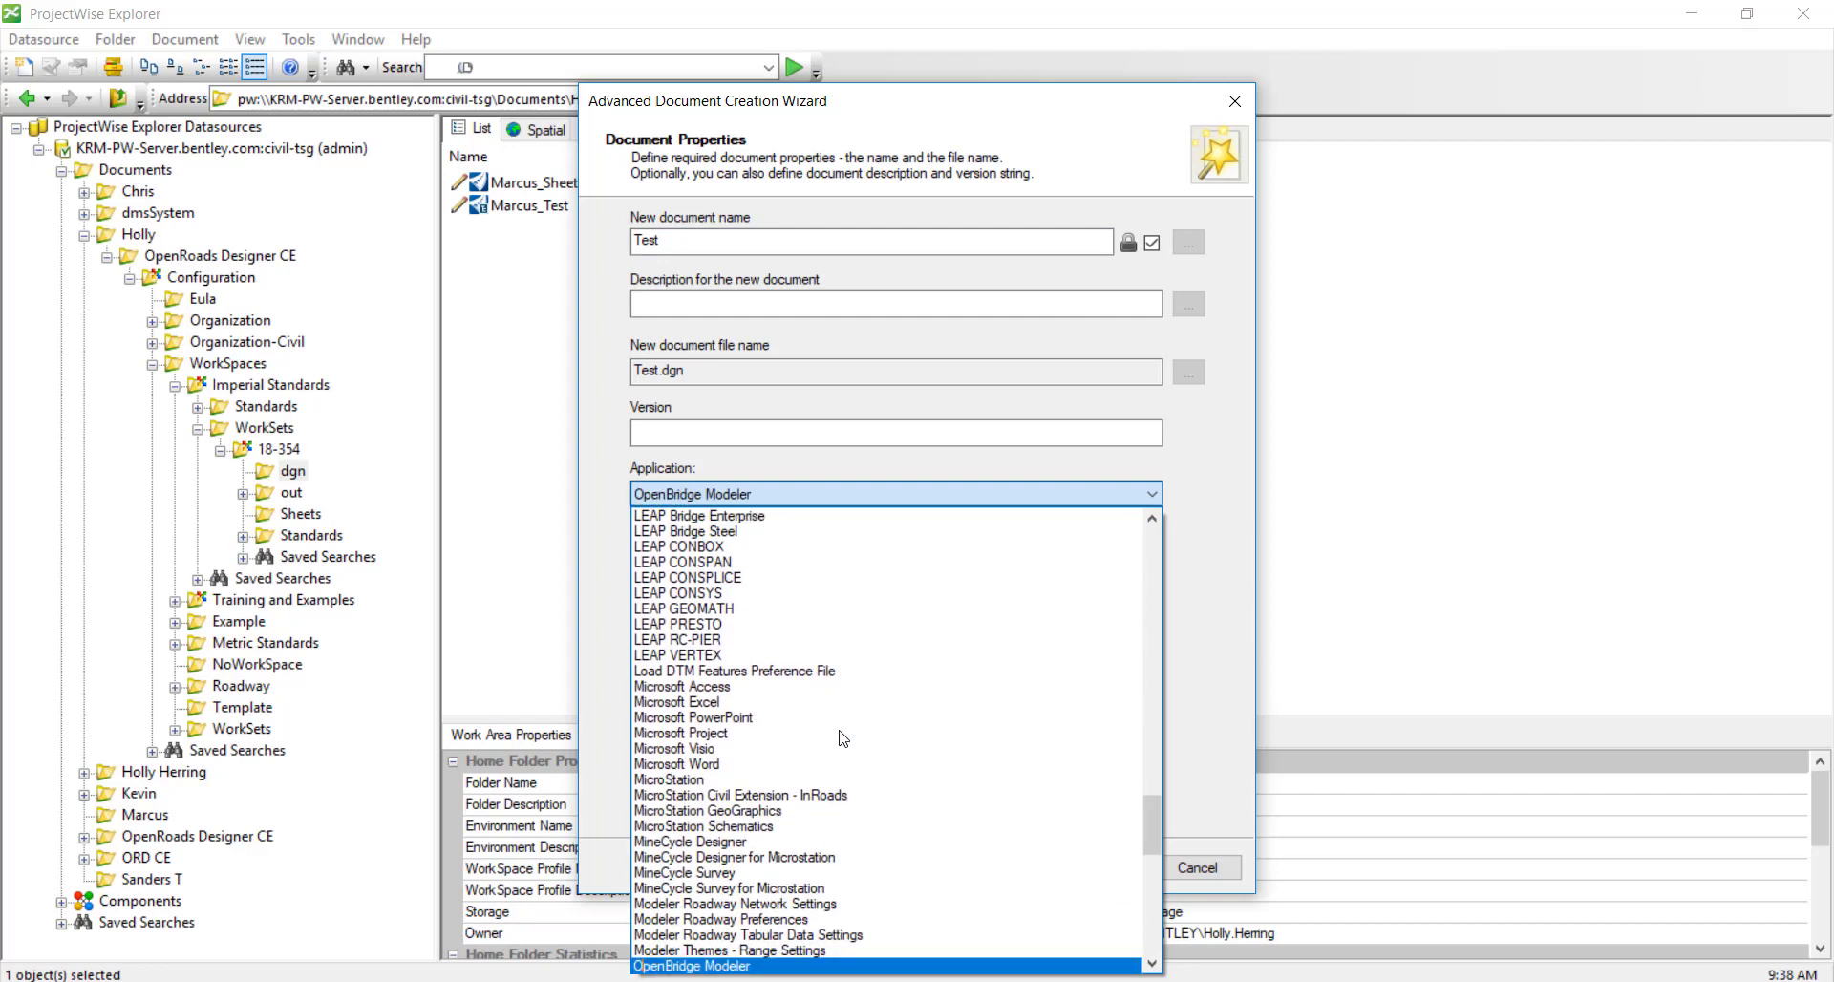
scroll(840, 750, "down", 2)
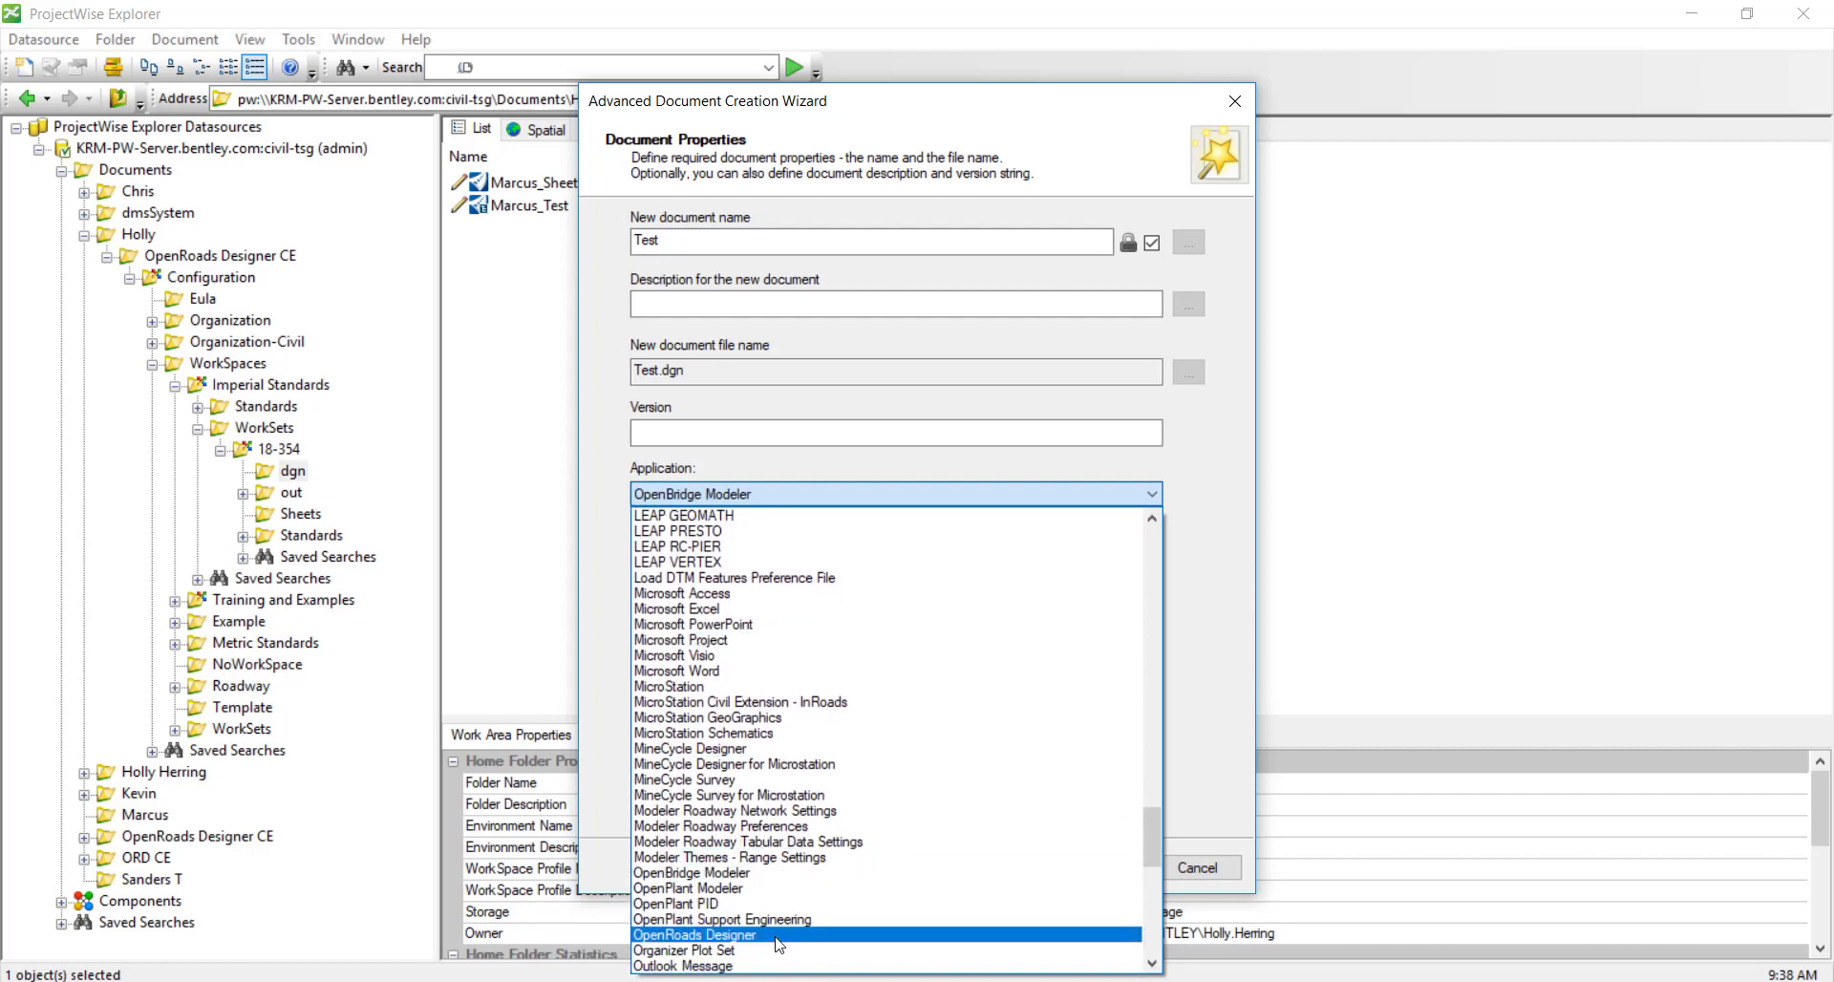
left_click(777, 936)
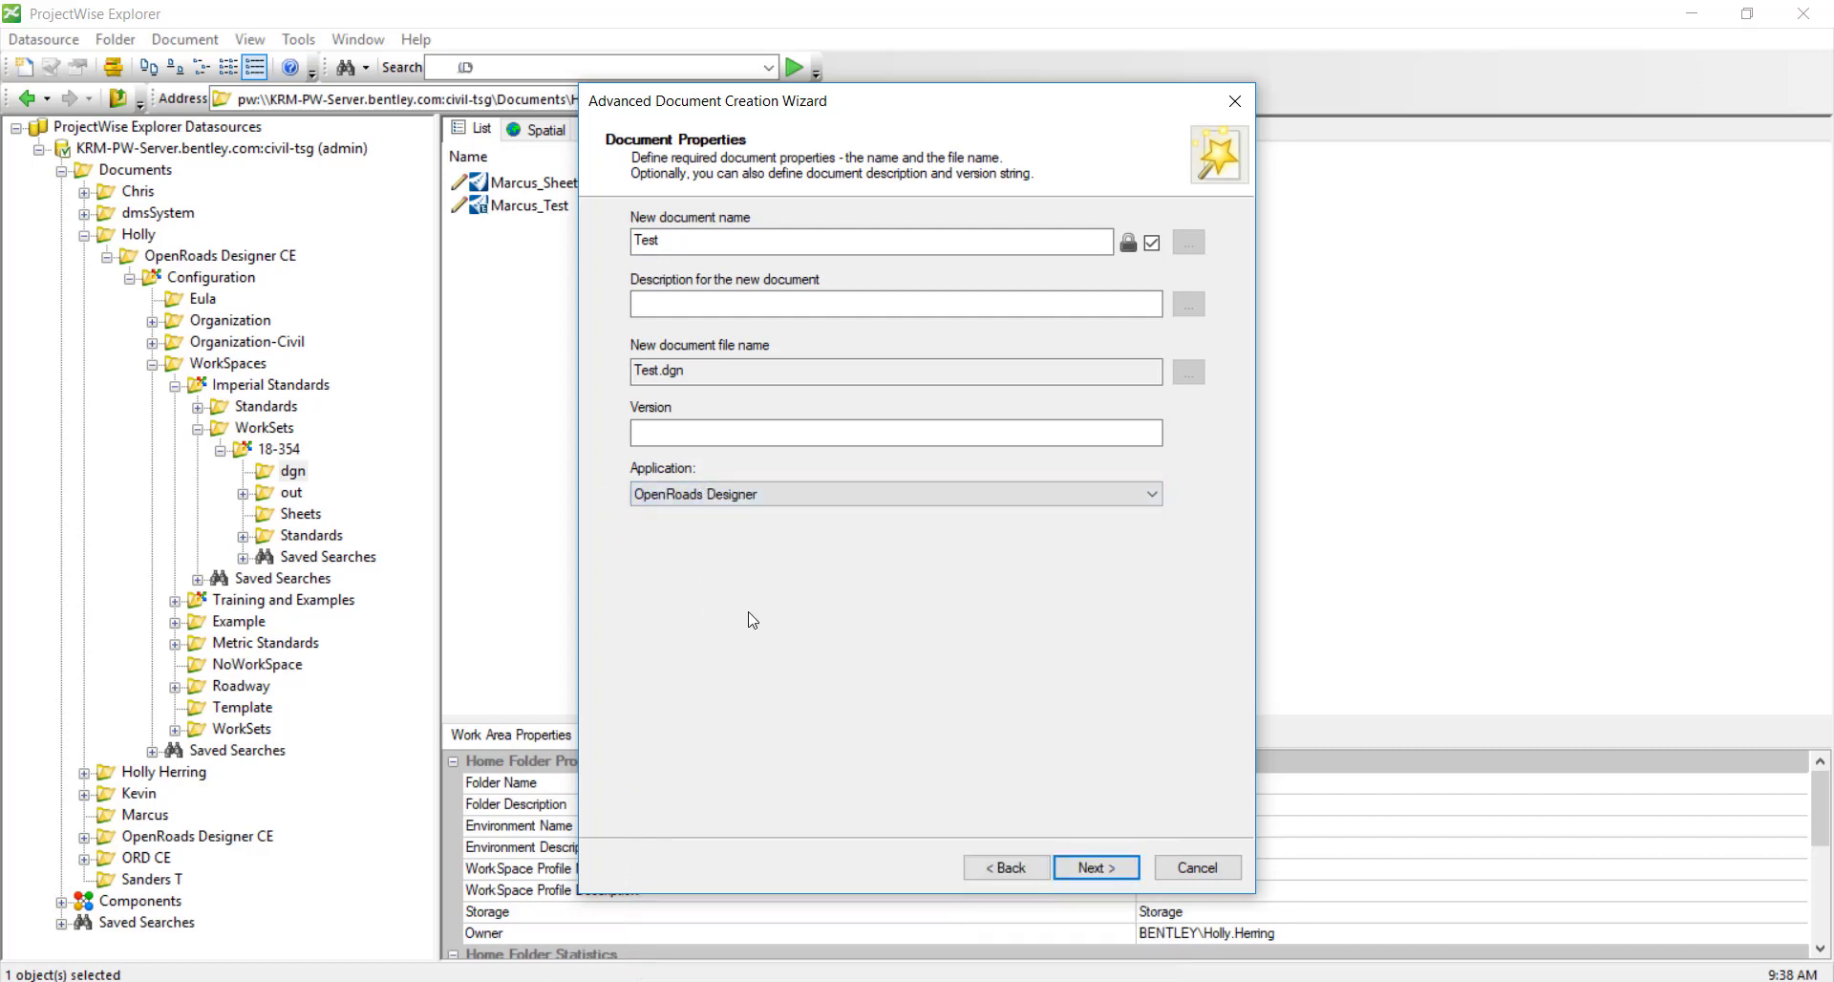
Complete the creation of the Test document and open it in OpenRoads Designer.
left_click(1104, 871)
key("Return")
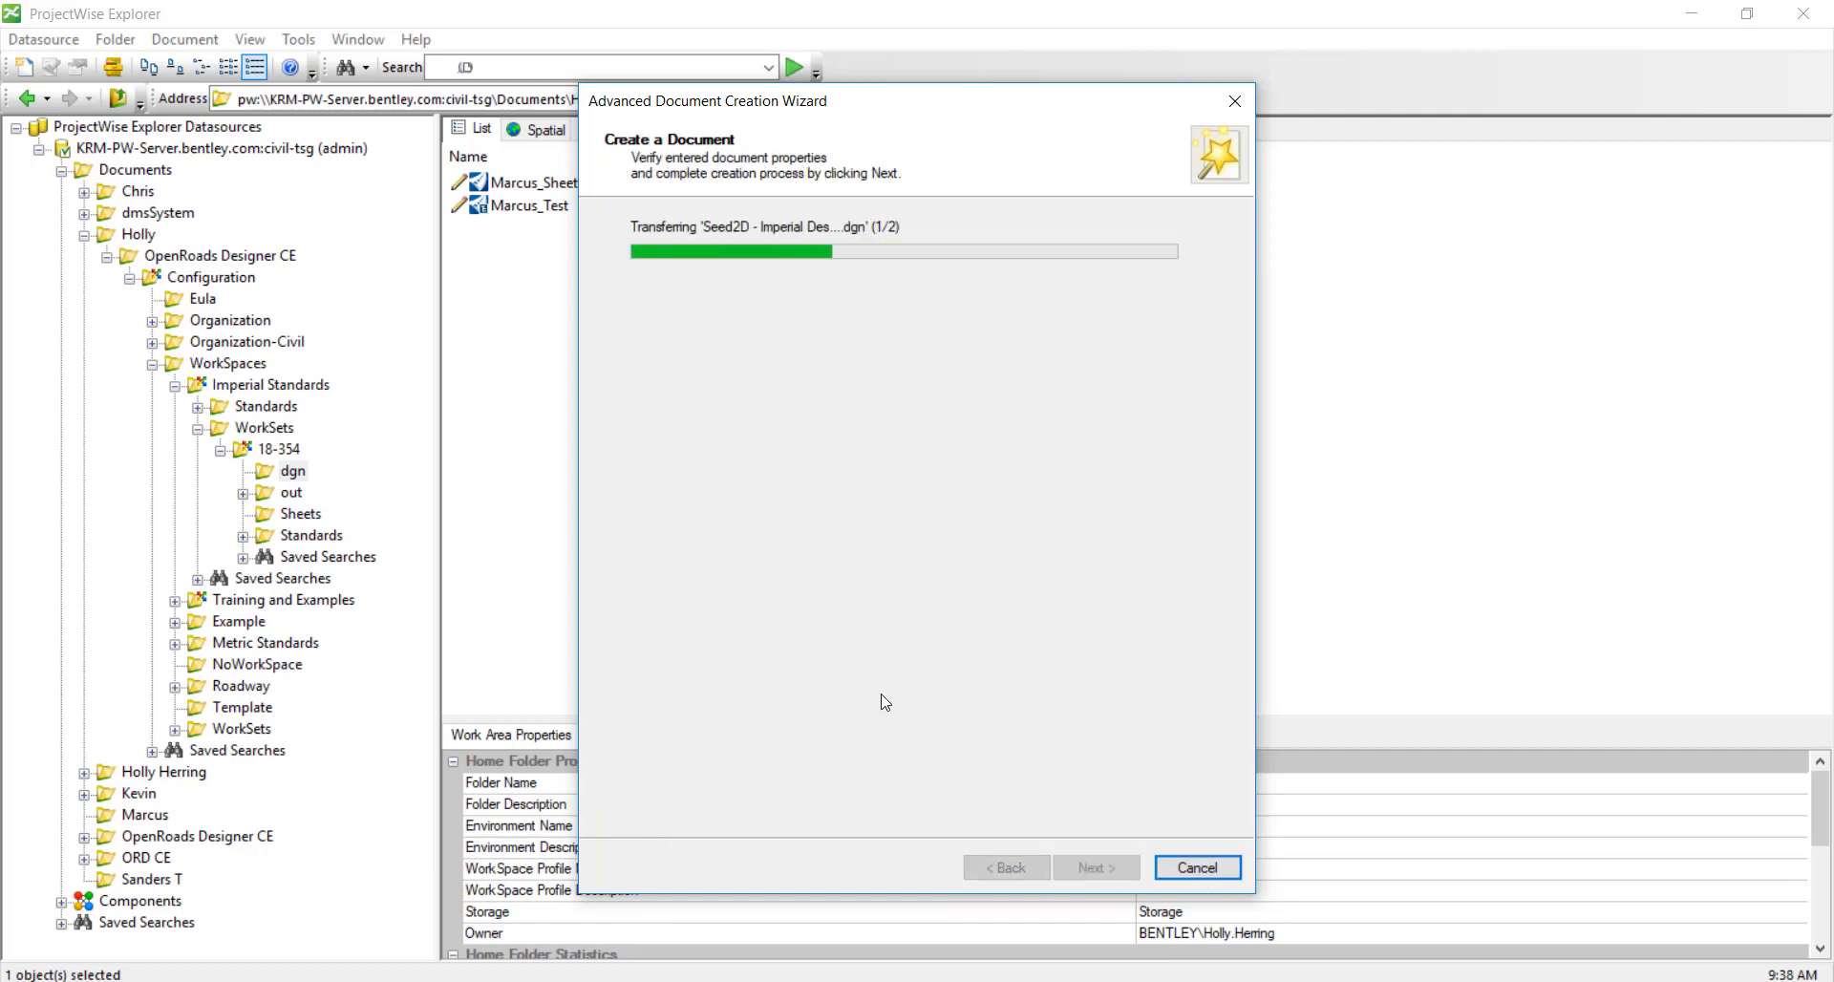
key("Return")
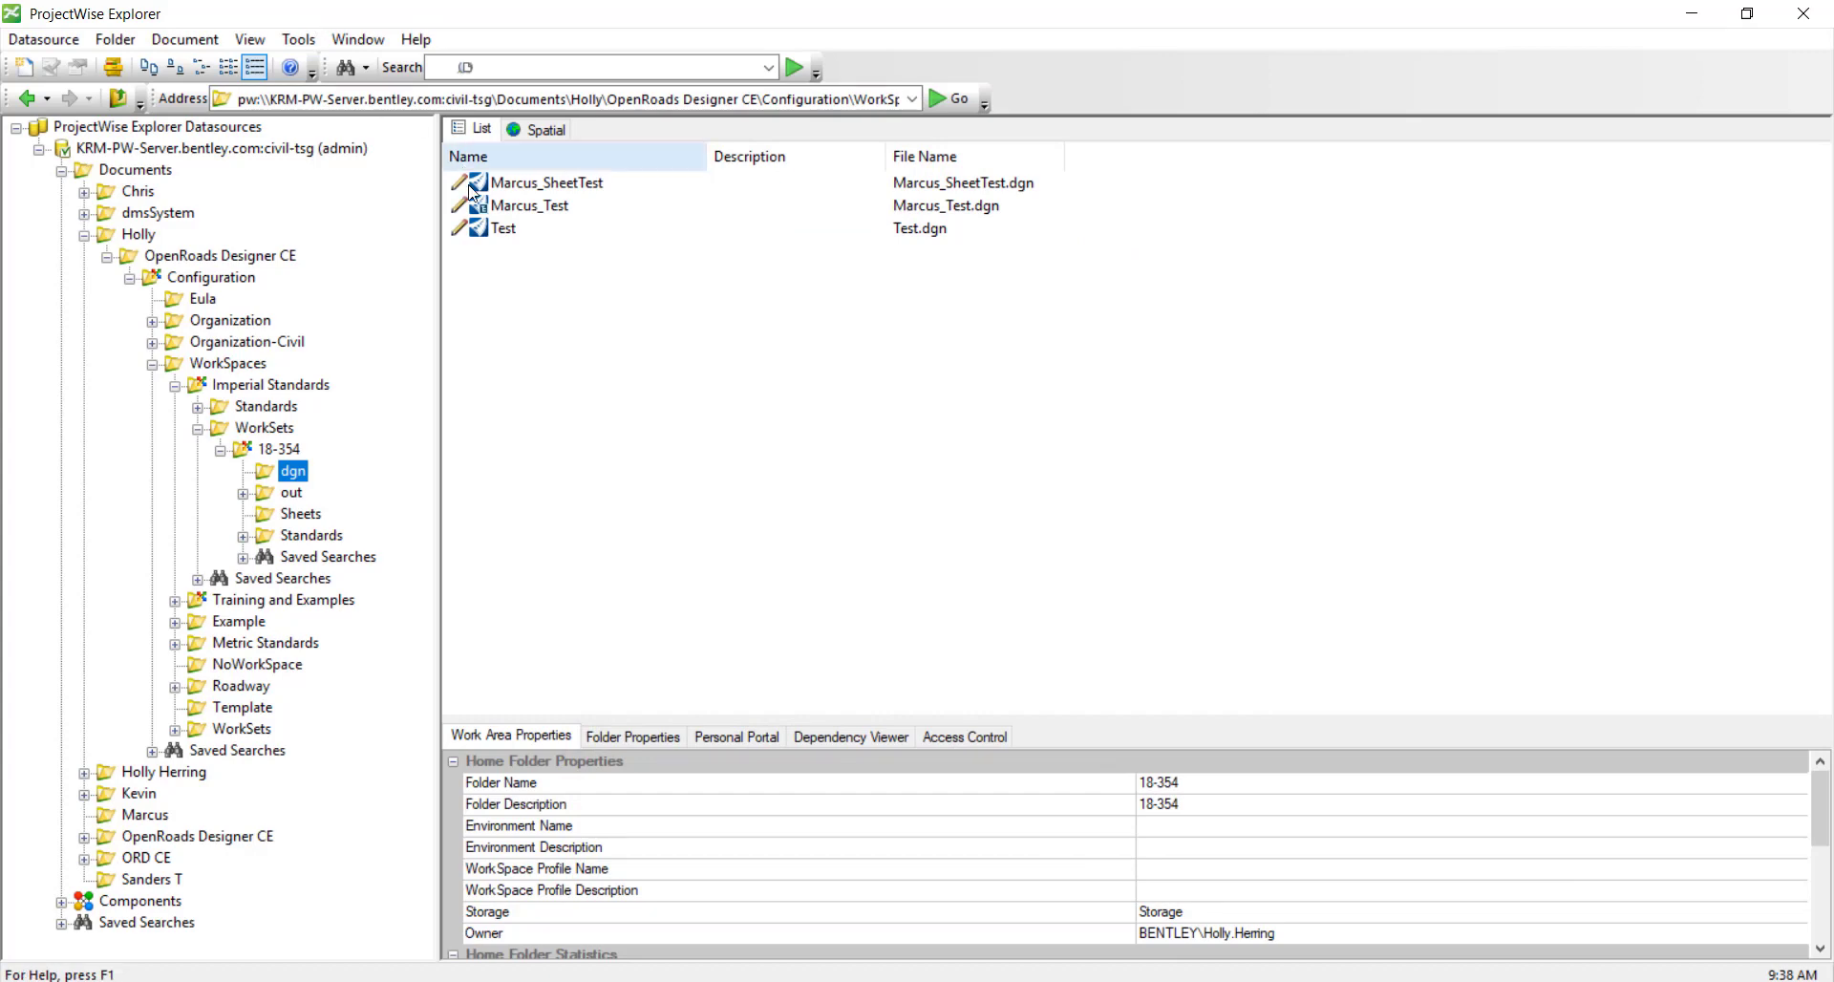
left_click(501, 230)
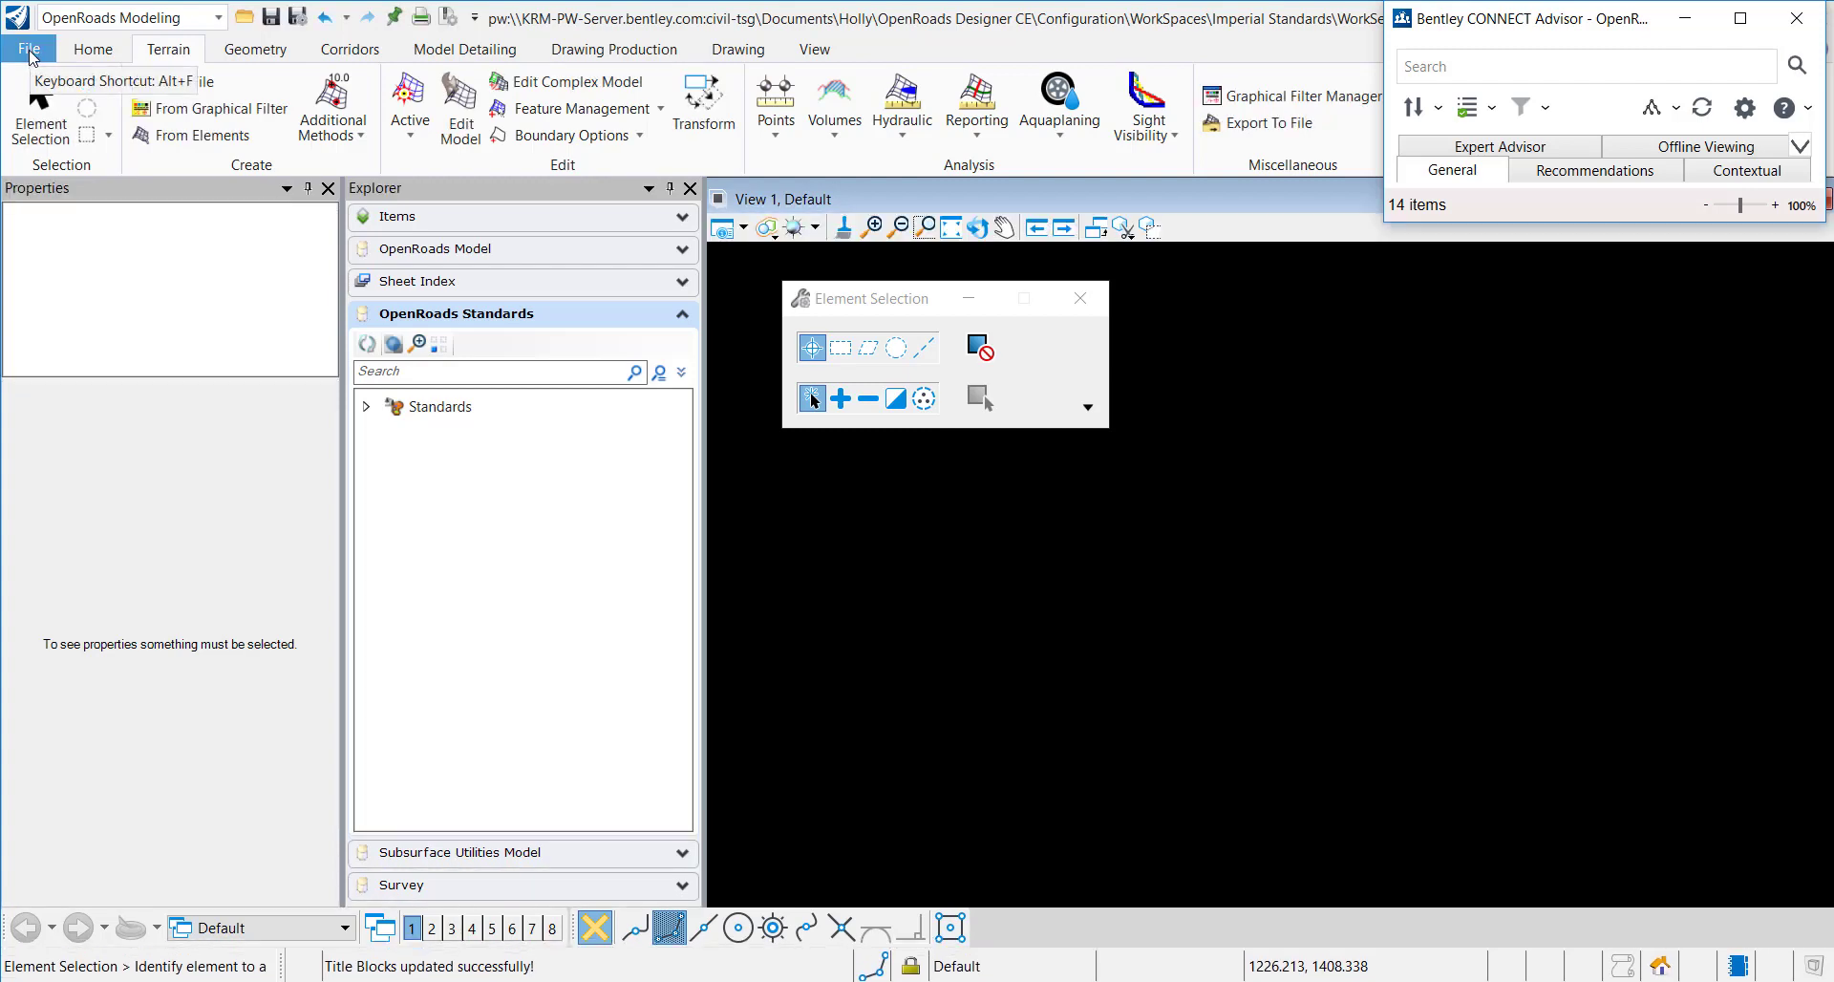
Review the active configuration information for Test, examining the WorkSpace and WorkSet cfg files and the managed configuration blocks, and close it.
left_click(28, 52)
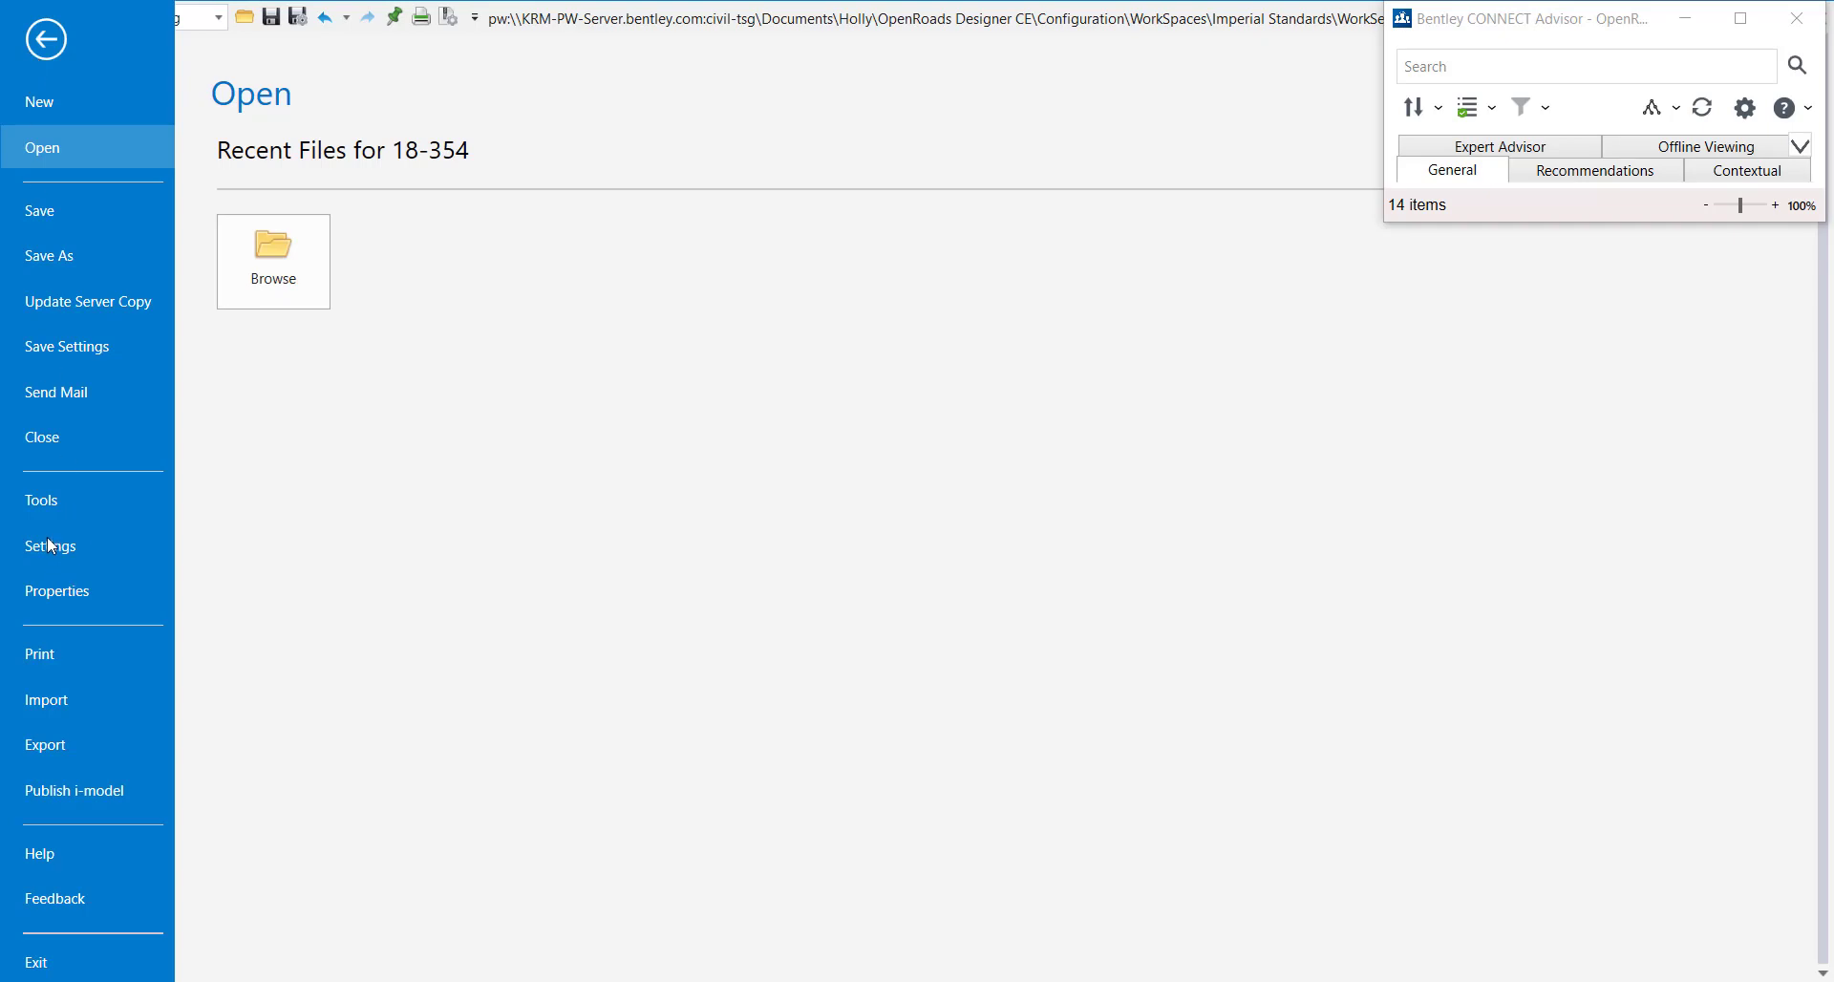
left_click(53, 545)
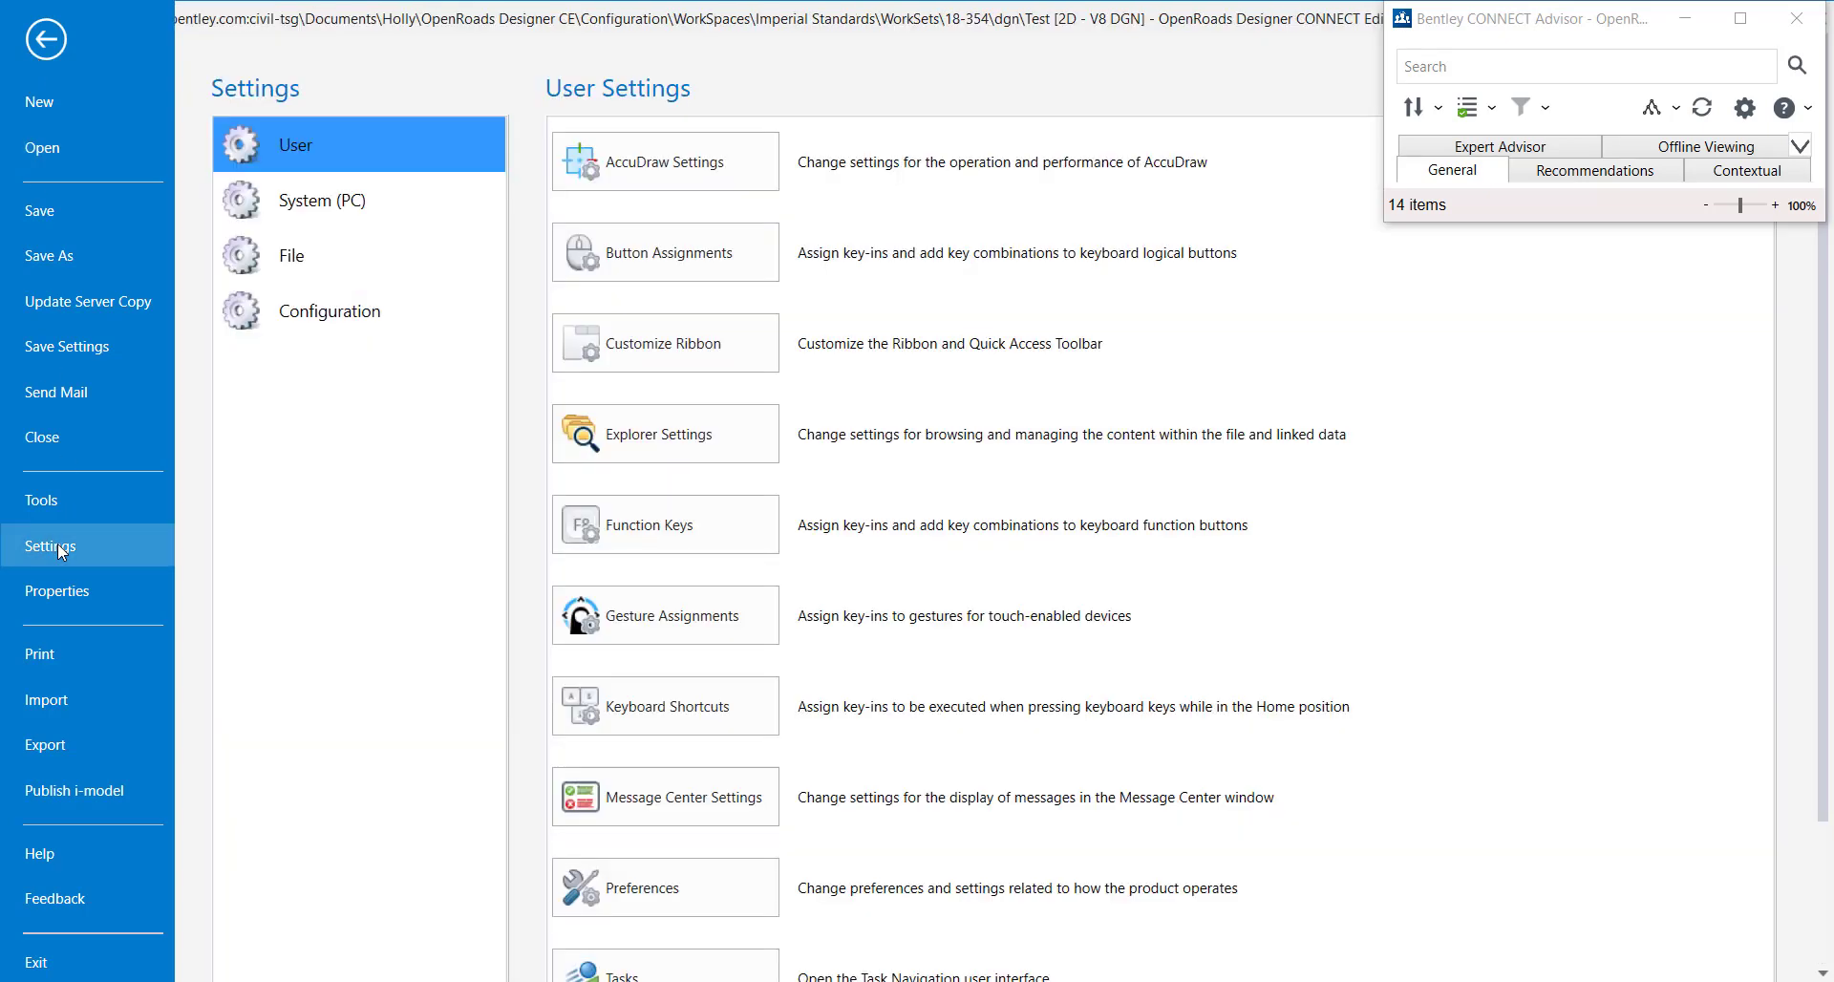
left_click(334, 312)
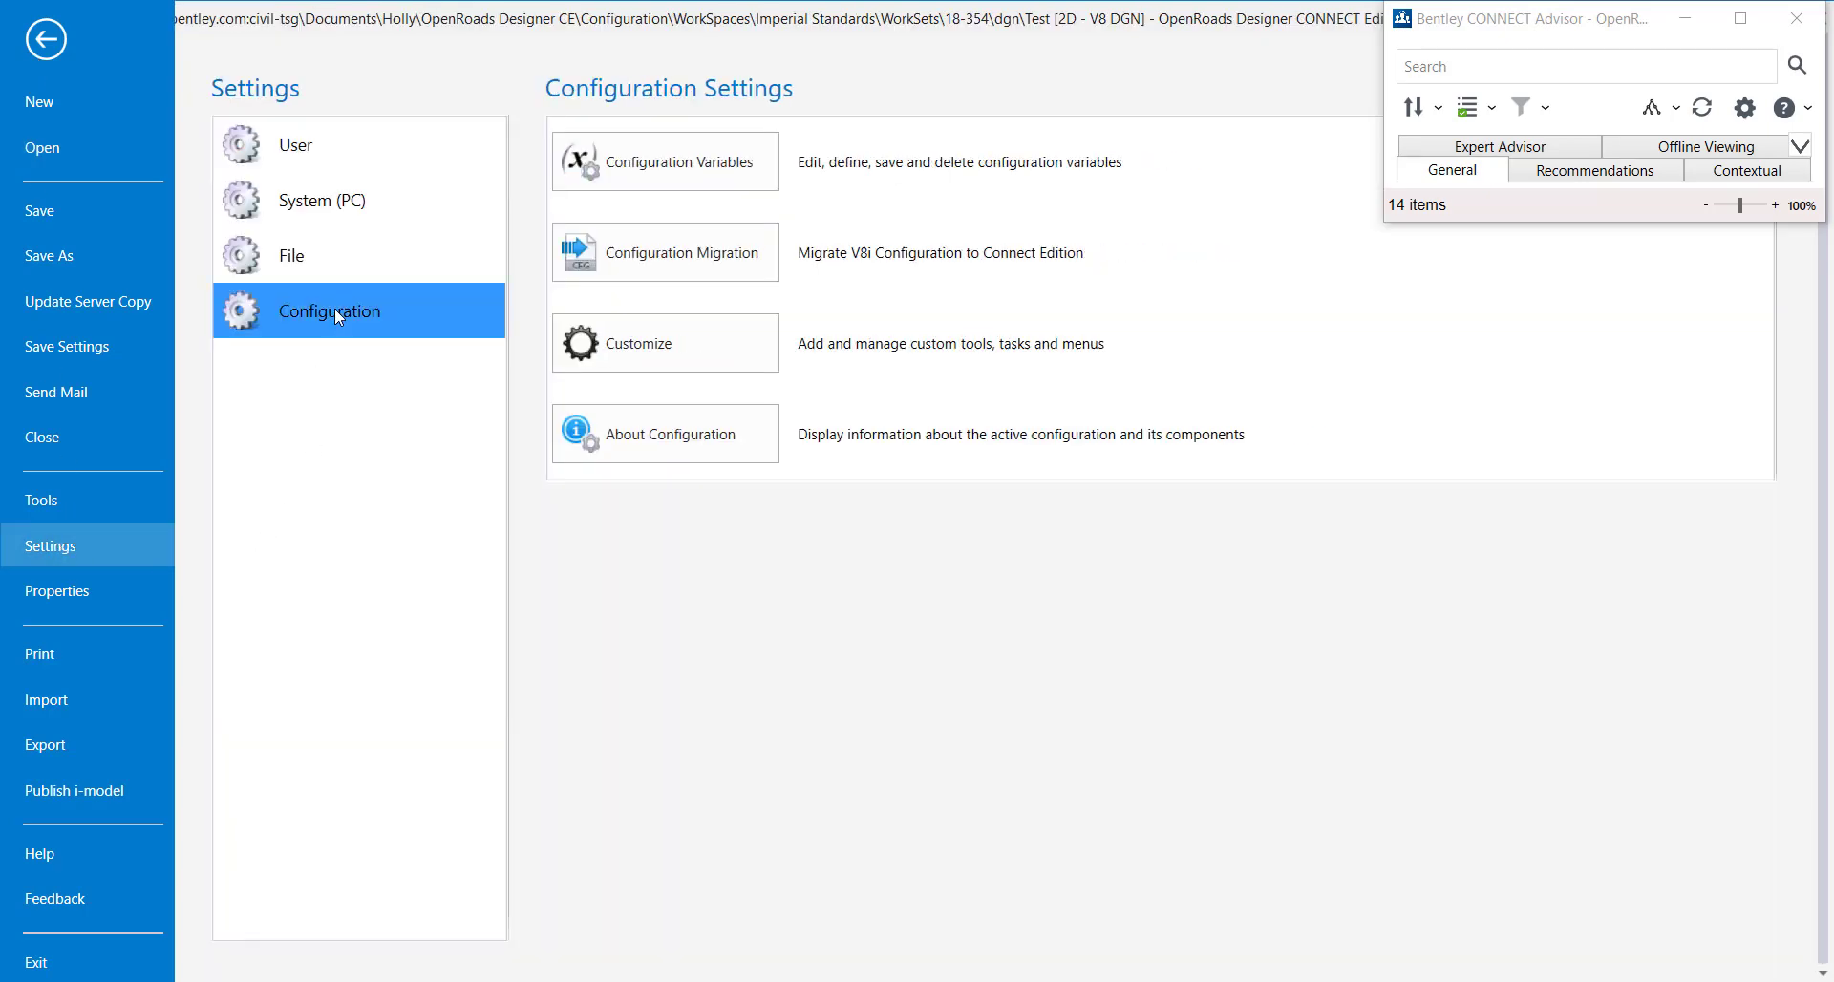
left_click(626, 441)
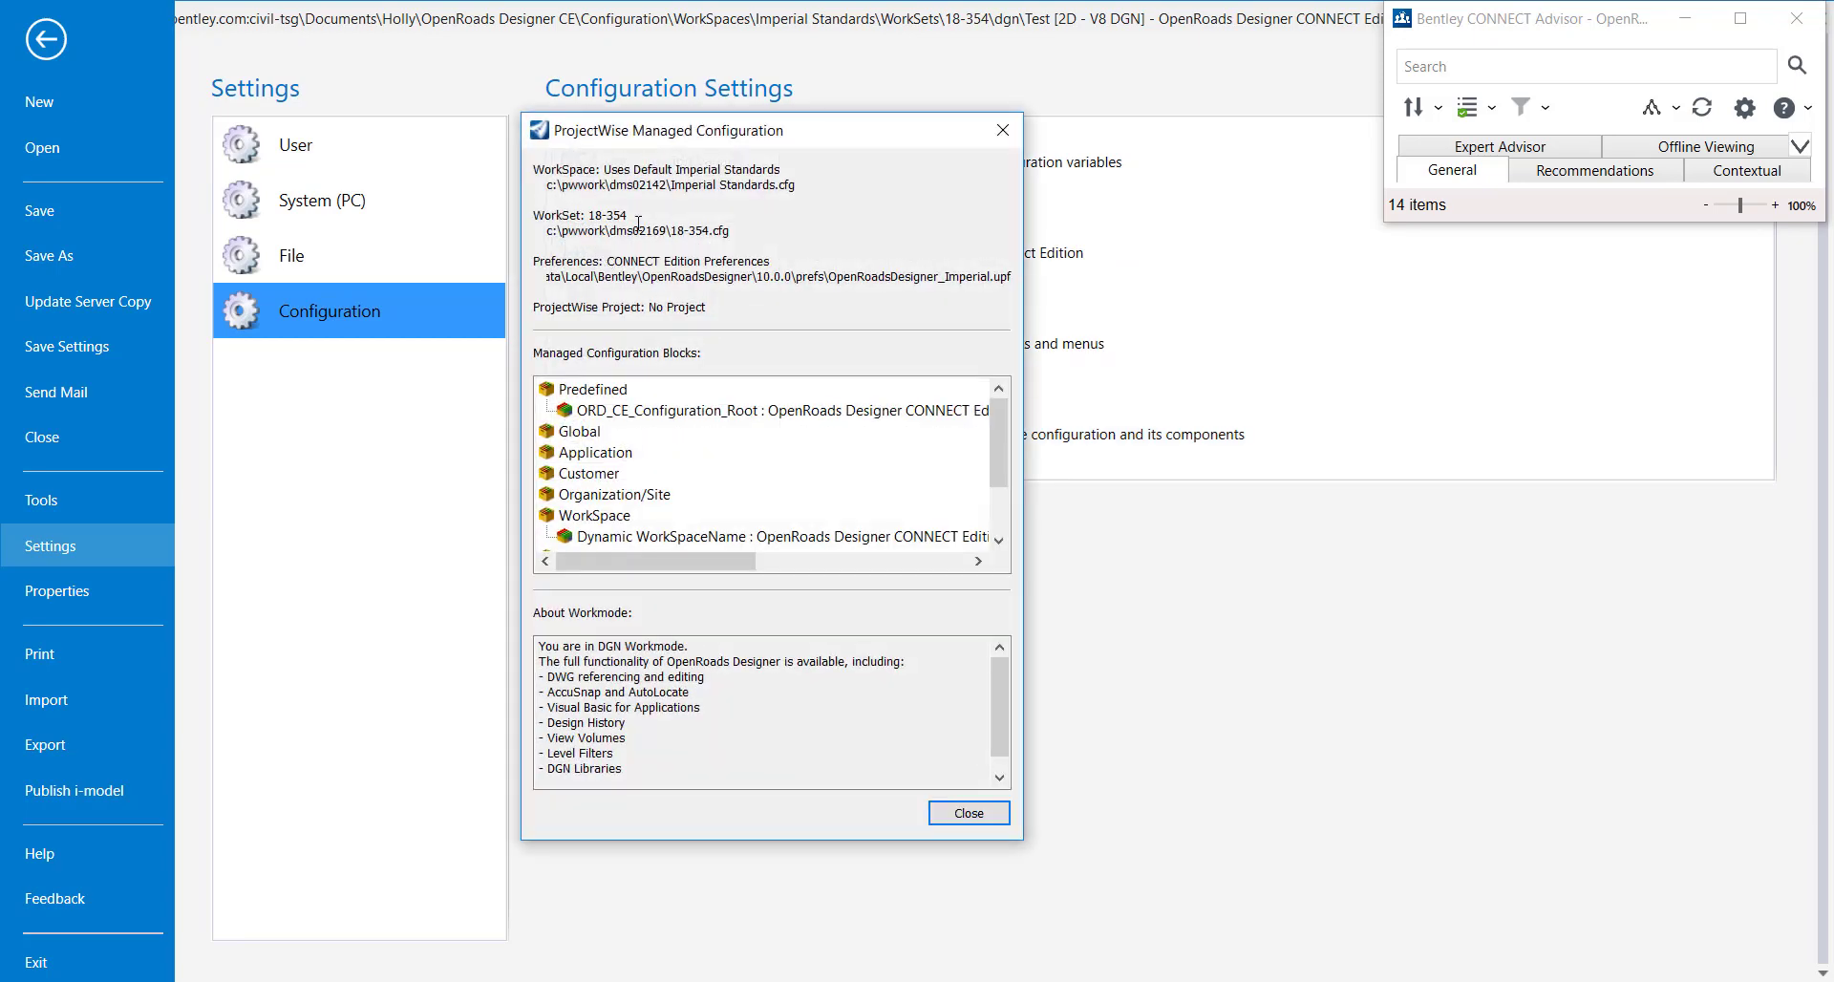
left_click_drag(742, 231, 626, 246)
scroll(698, 517, "down", 2)
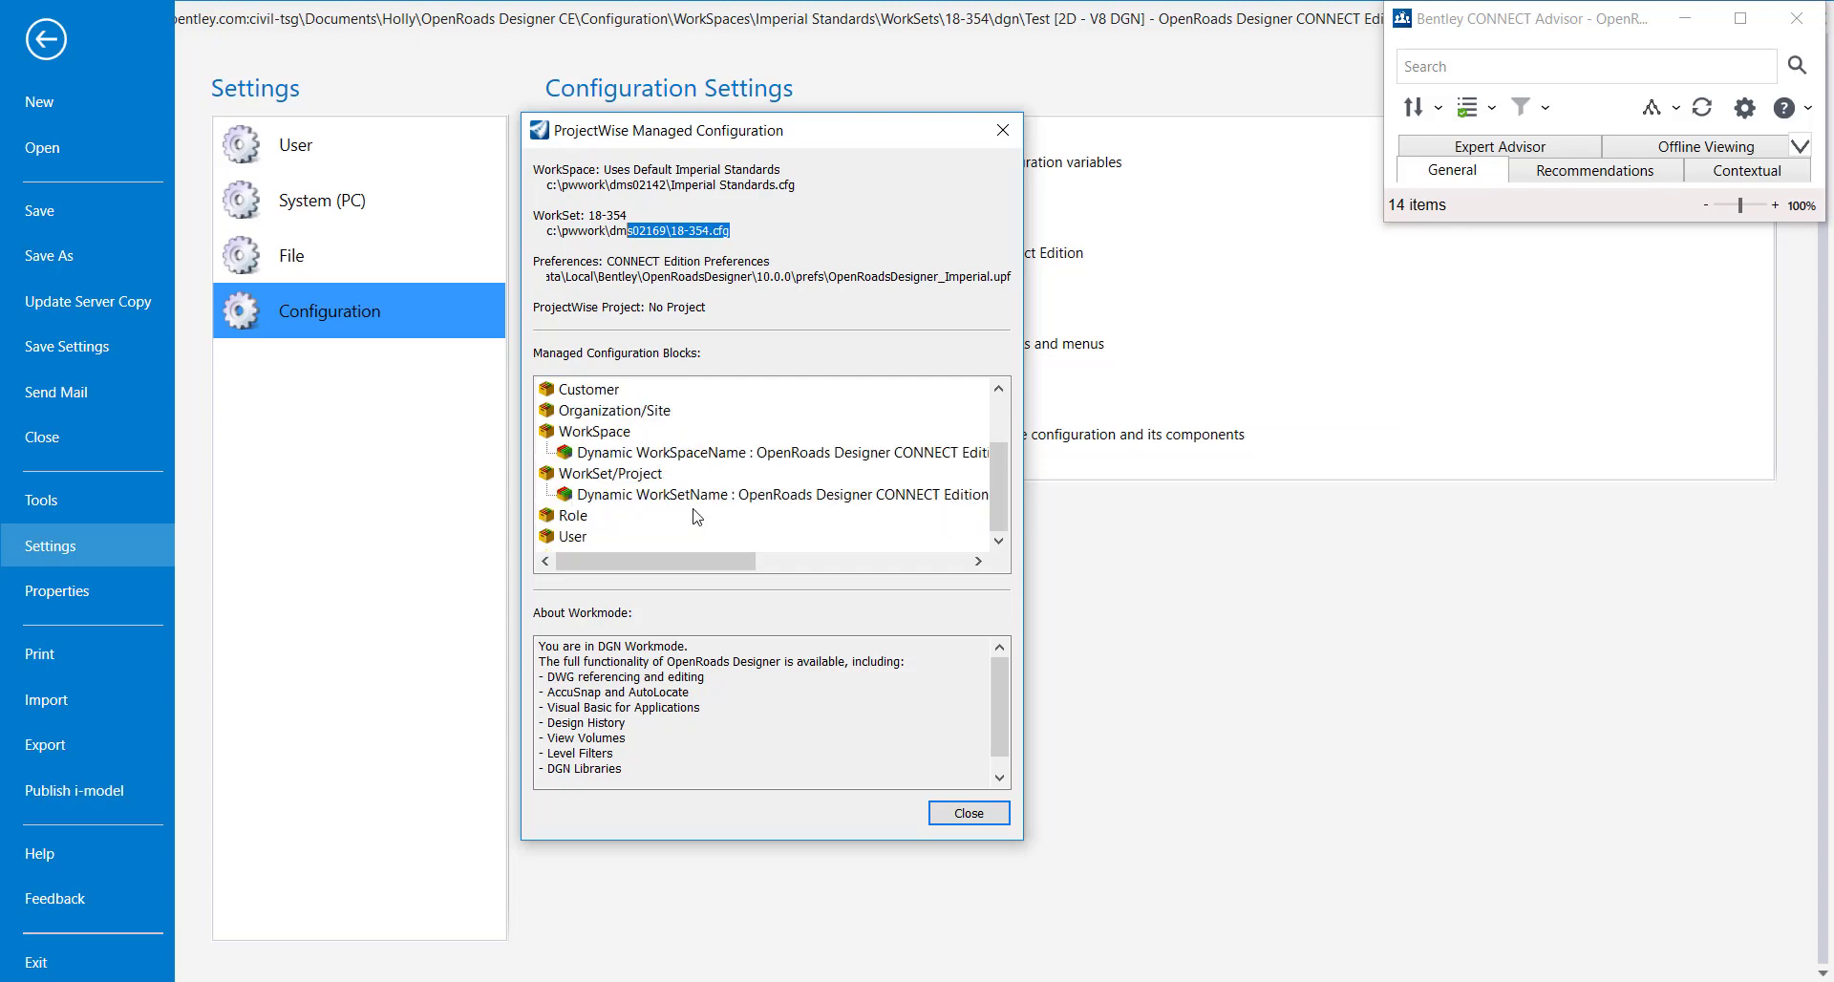
scroll(677, 458, "up", 2)
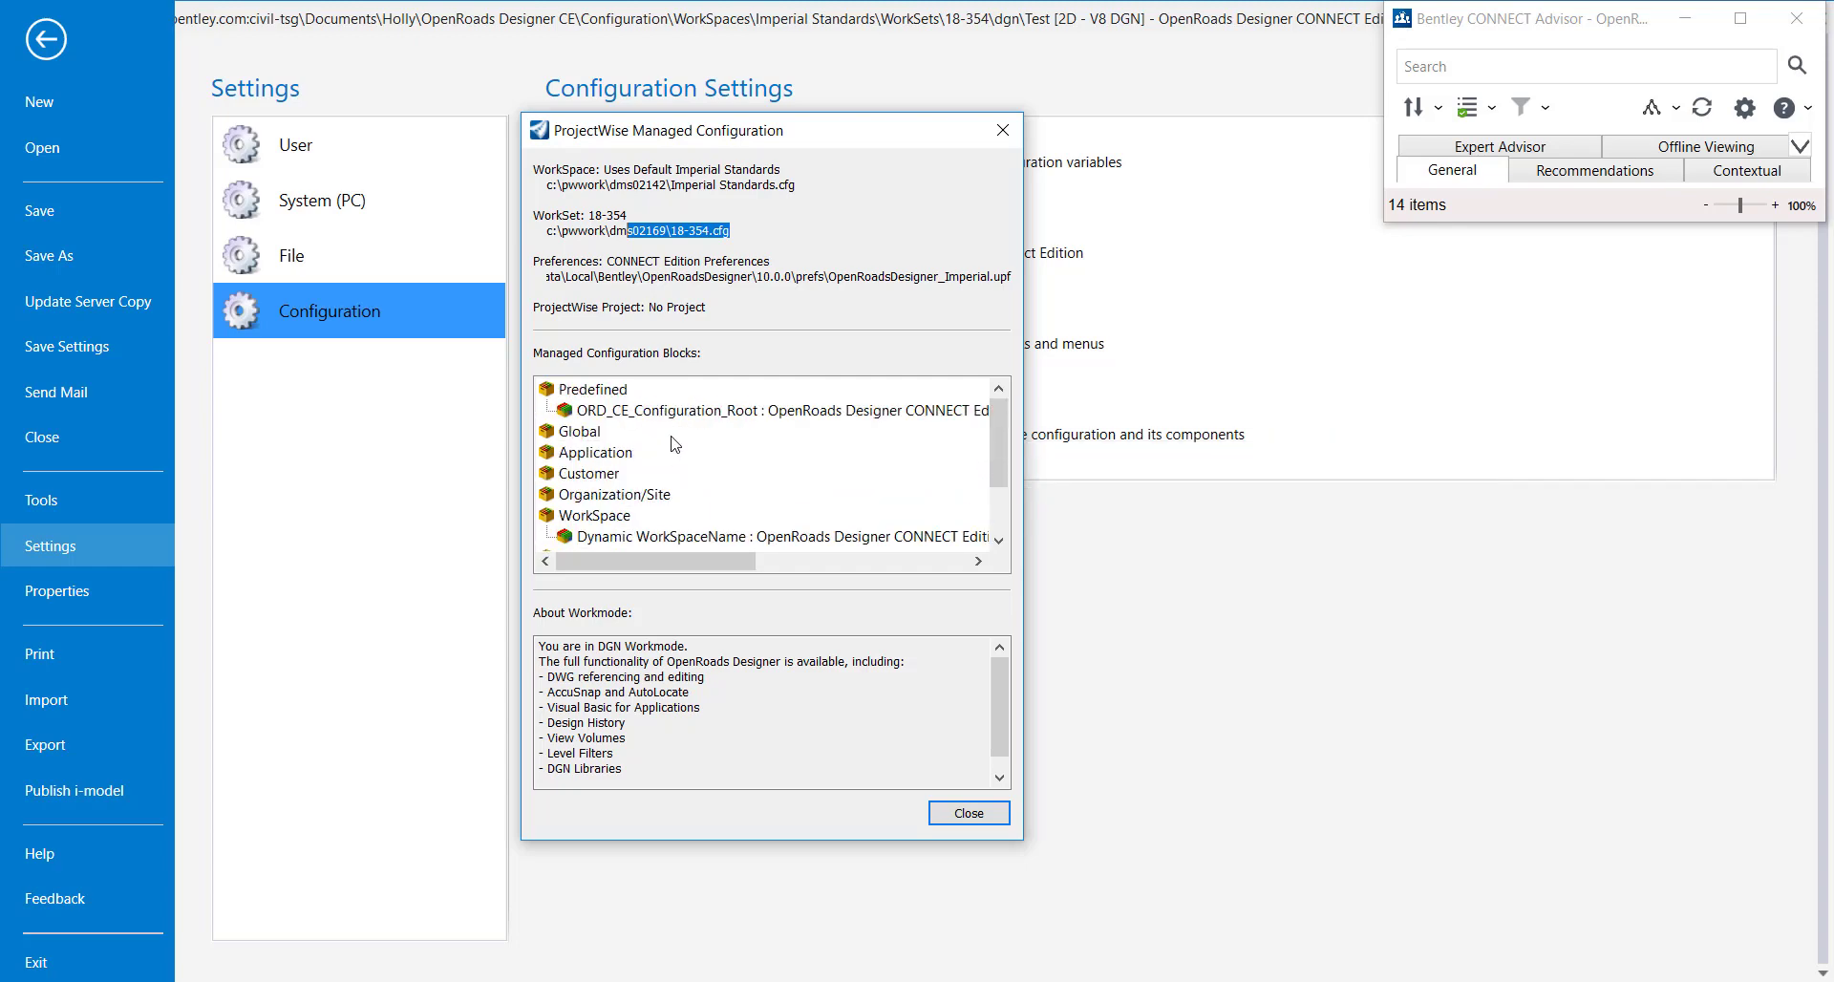
left_click(676, 443)
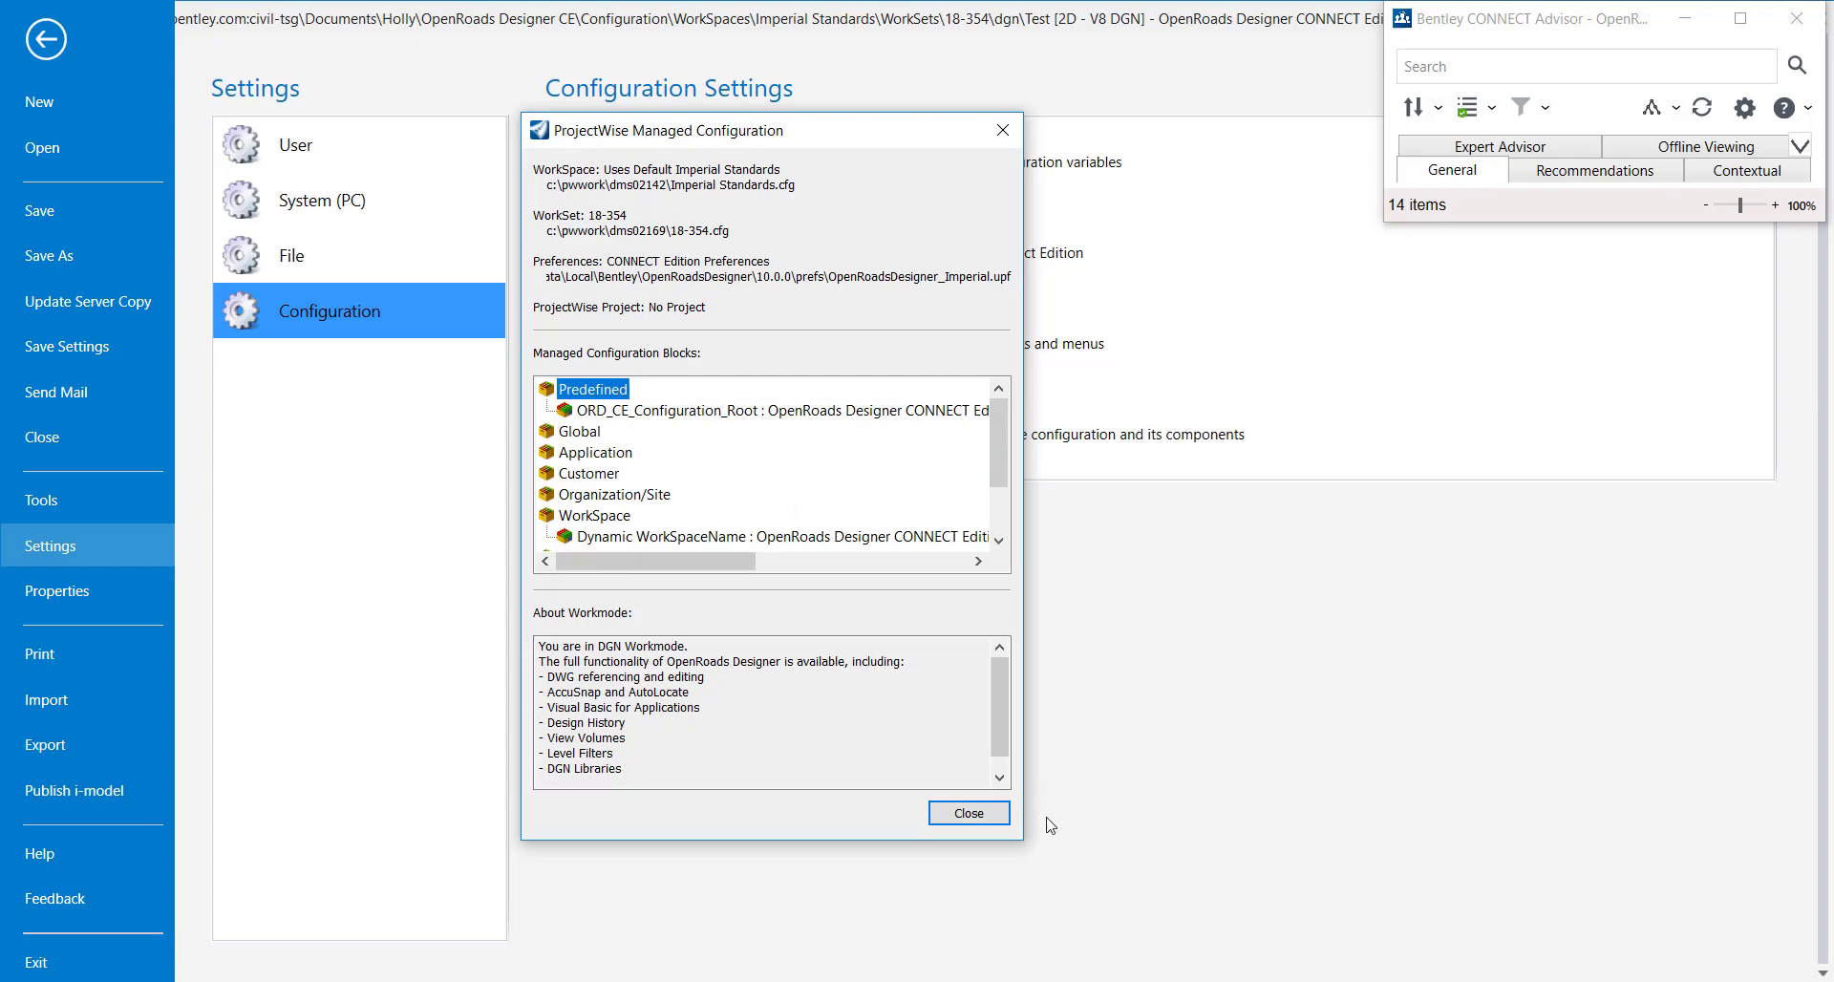
left_click(974, 817)
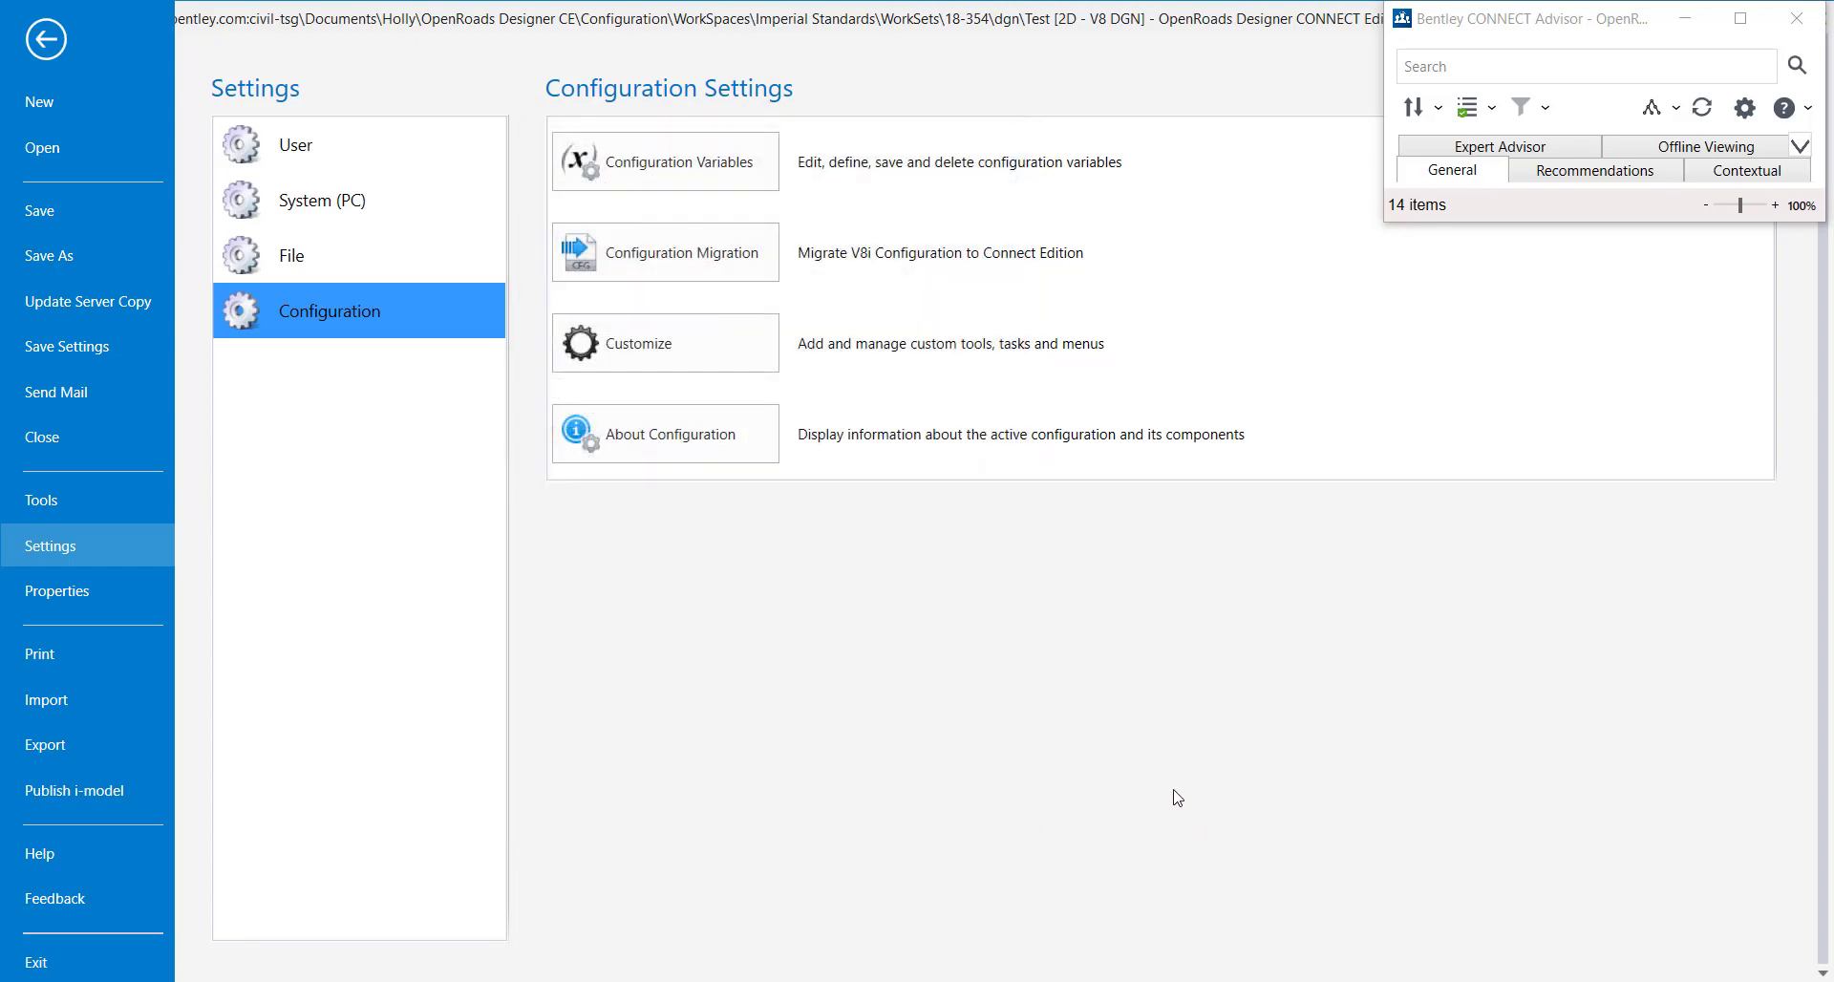